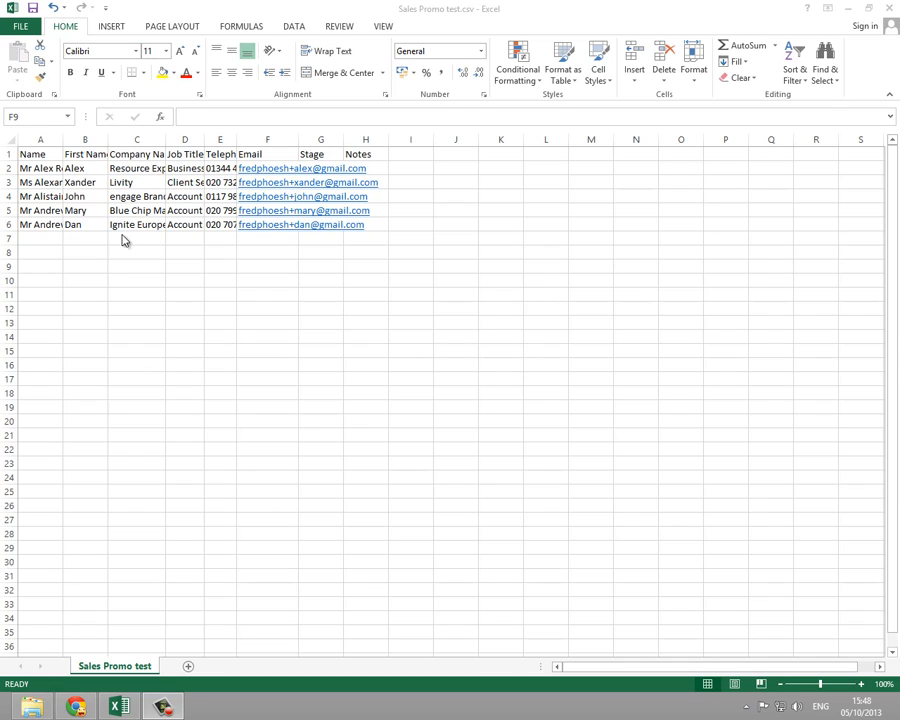
Compare the column headings of the Sales Promo test spreadsheet in Excel with those of the Sales / CRM pipeline in Gmail.
click(93, 705)
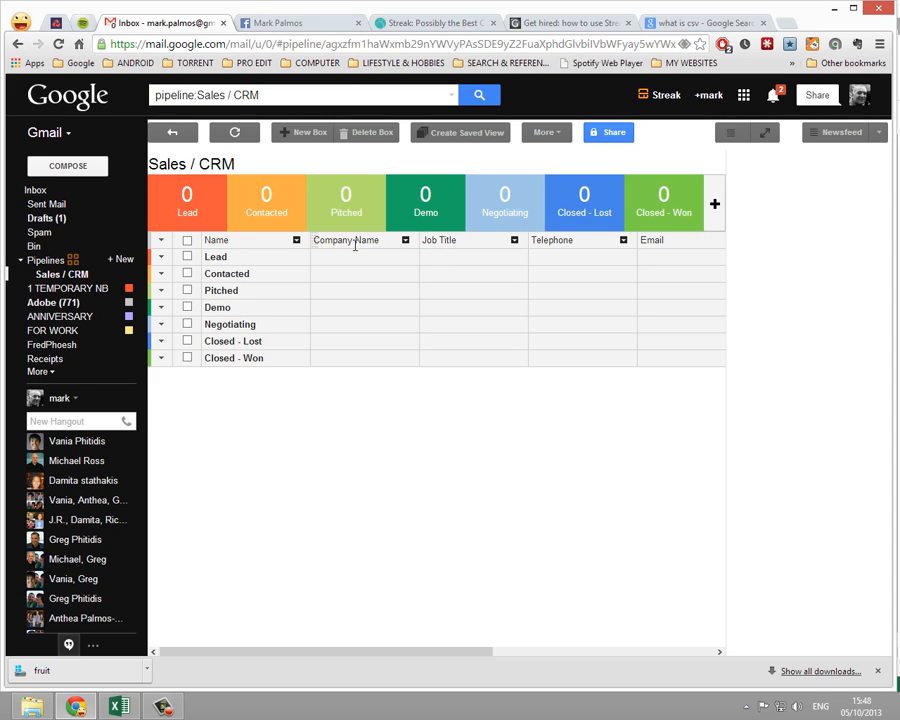
click(118, 706)
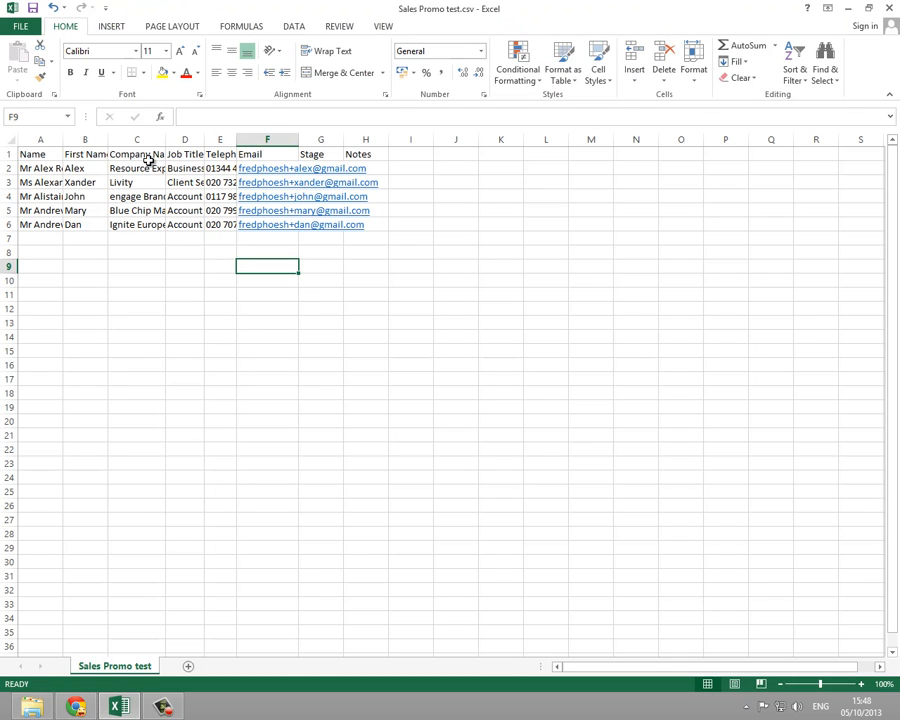
key(alt+Tab)
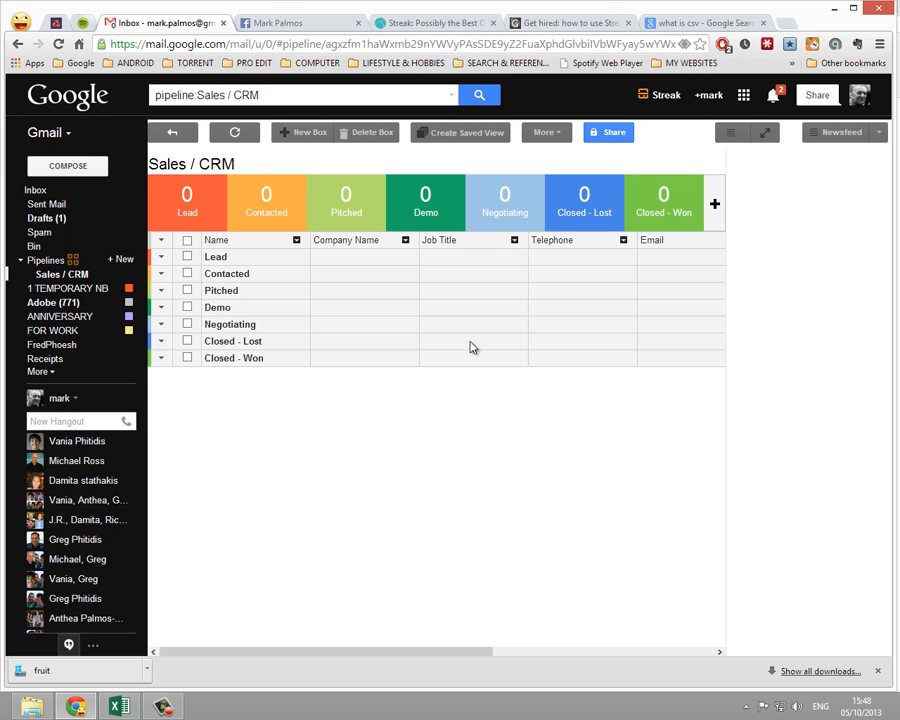
click(117, 706)
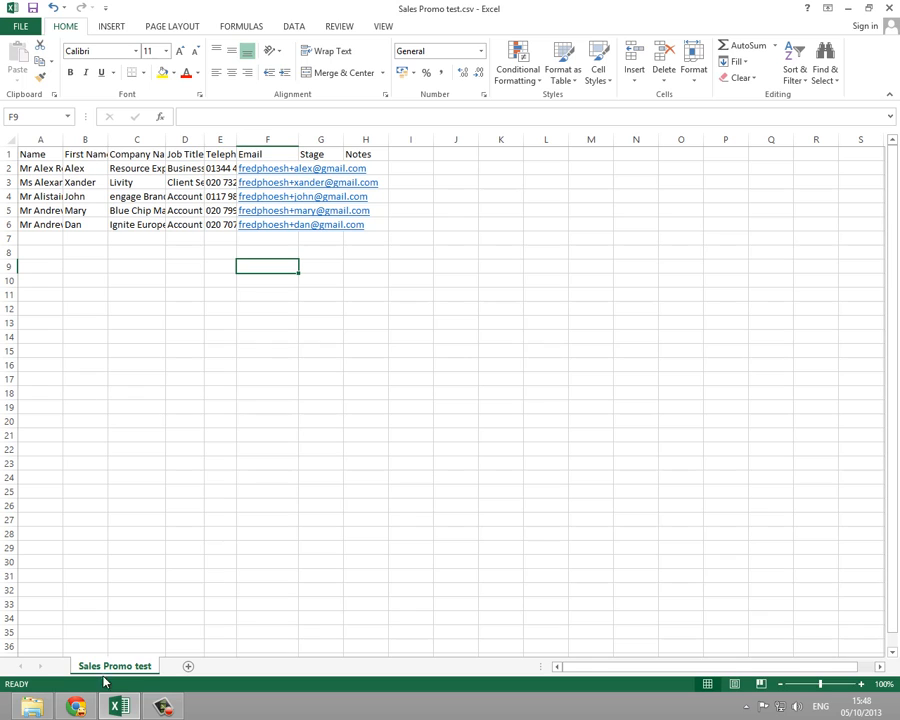
click(75, 706)
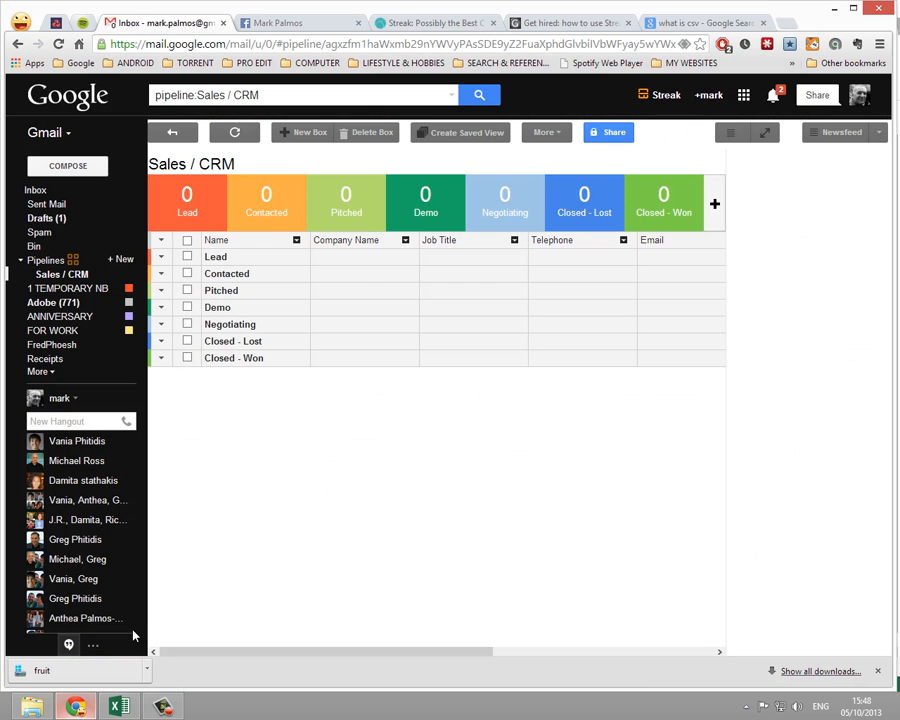
Insert a column directly after Name in the Sales / CRM pipeline and title it First Name.
click(296, 241)
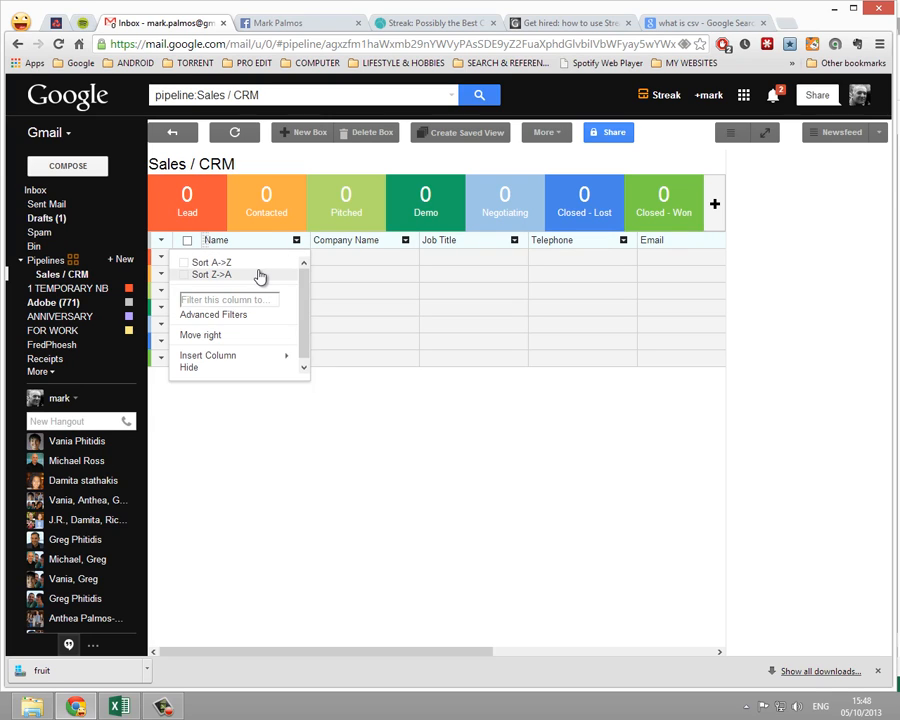
mouse_move(230, 360)
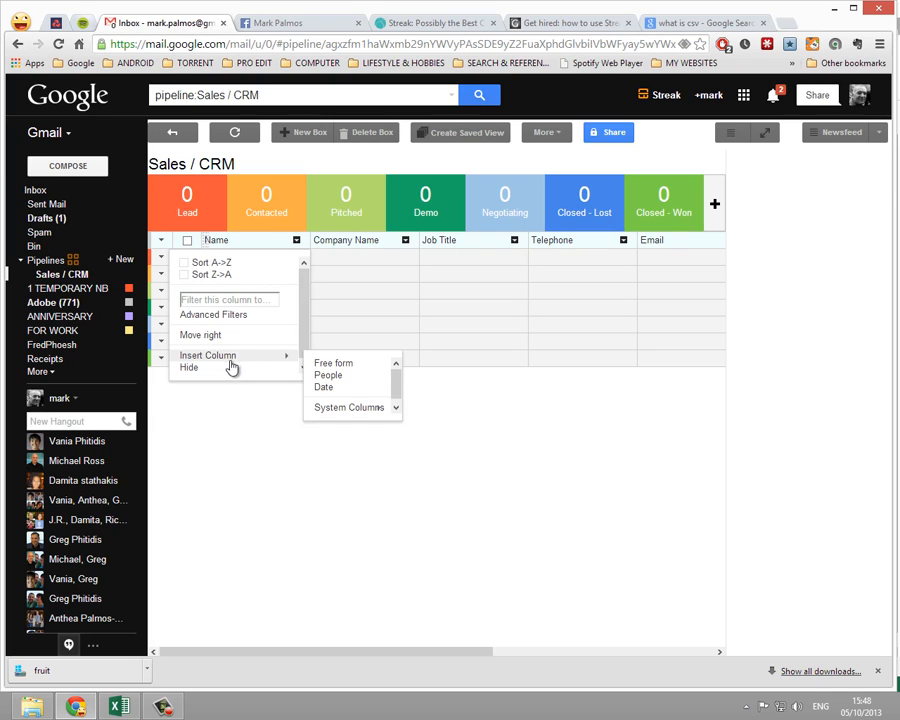
click(374, 371)
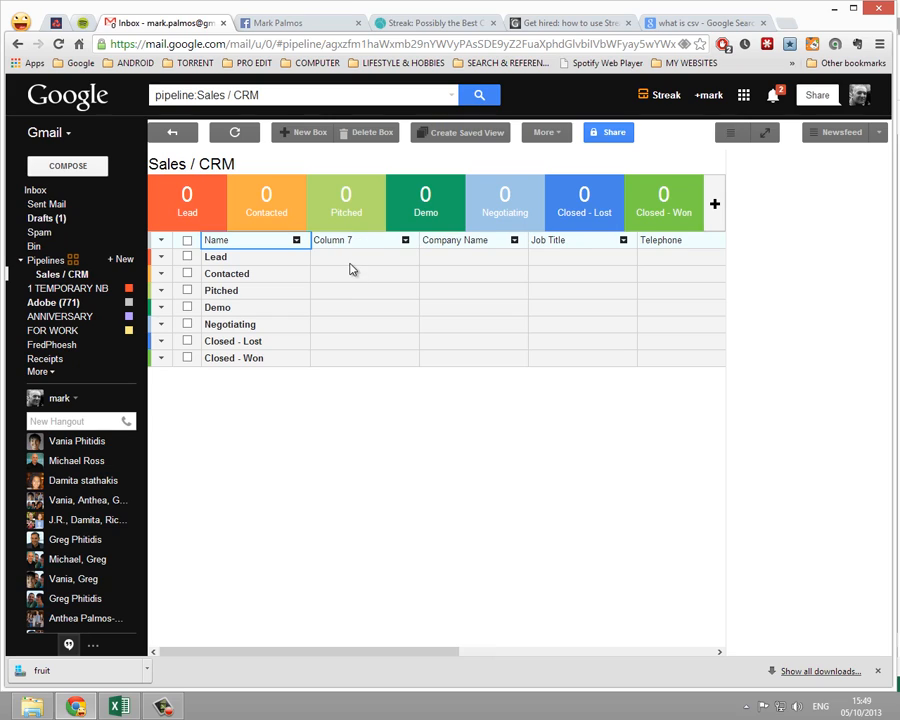
click(366, 240)
drag(328, 241, 298, 244)
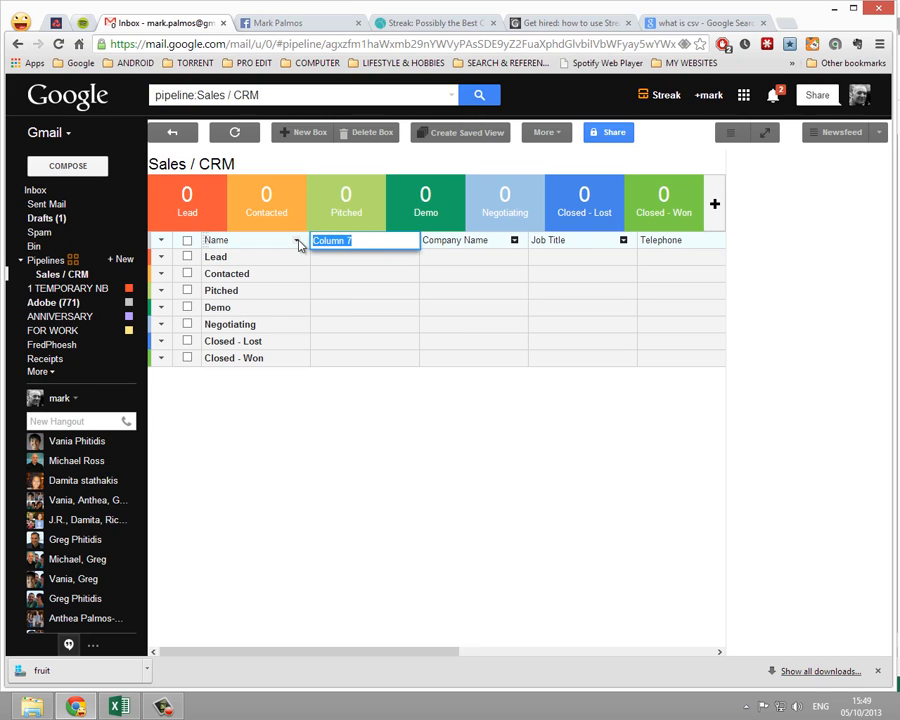
text(First Name)
key(Return)
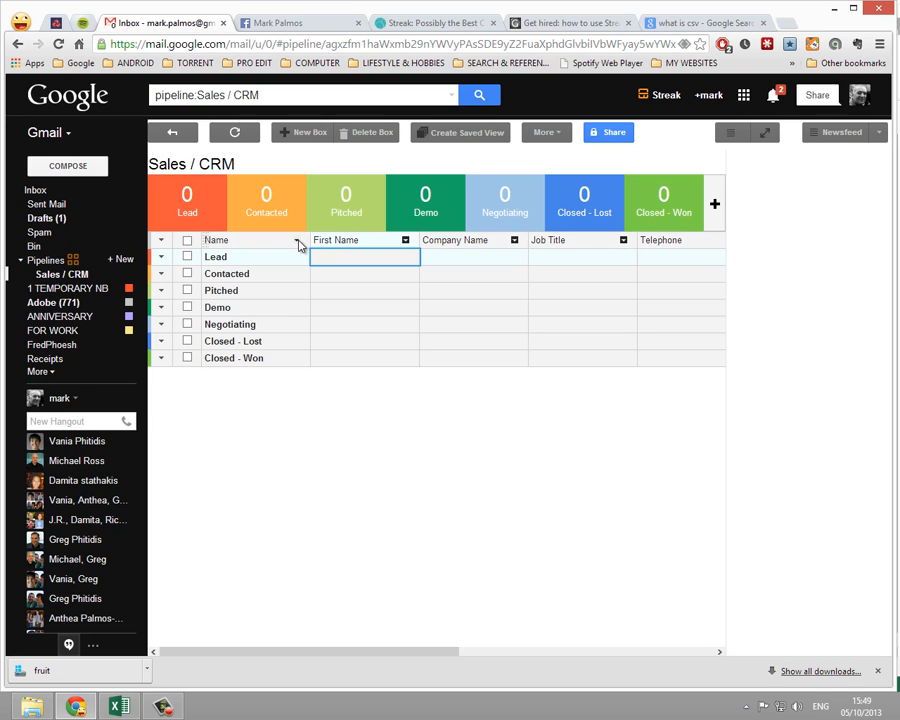
click(456, 502)
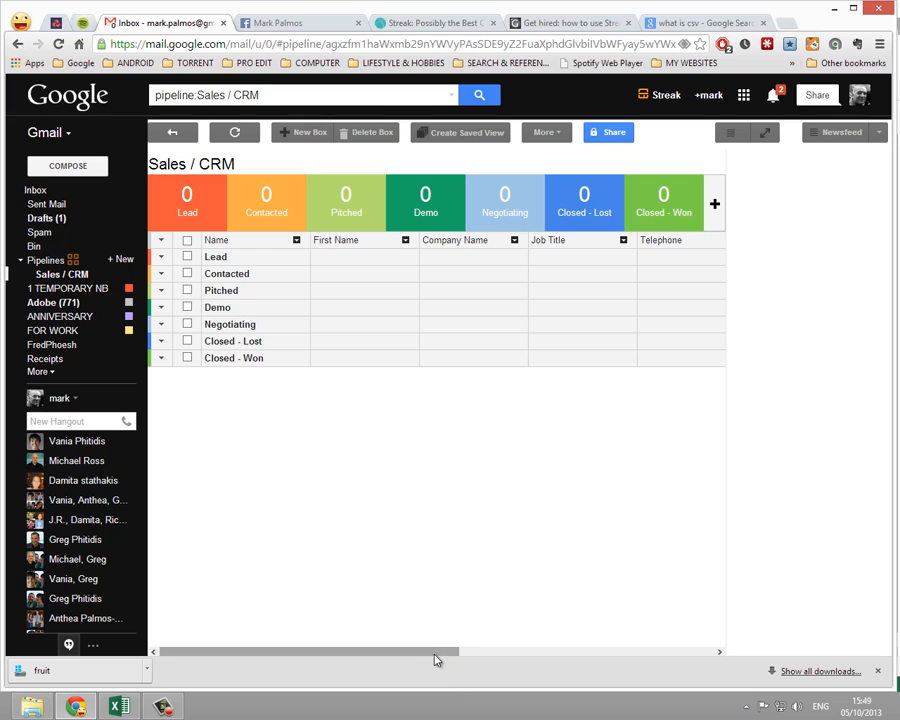
Review the pipeline's remaining columns through Notes and check the options available for the Stage column.
drag(396, 652, 667, 643)
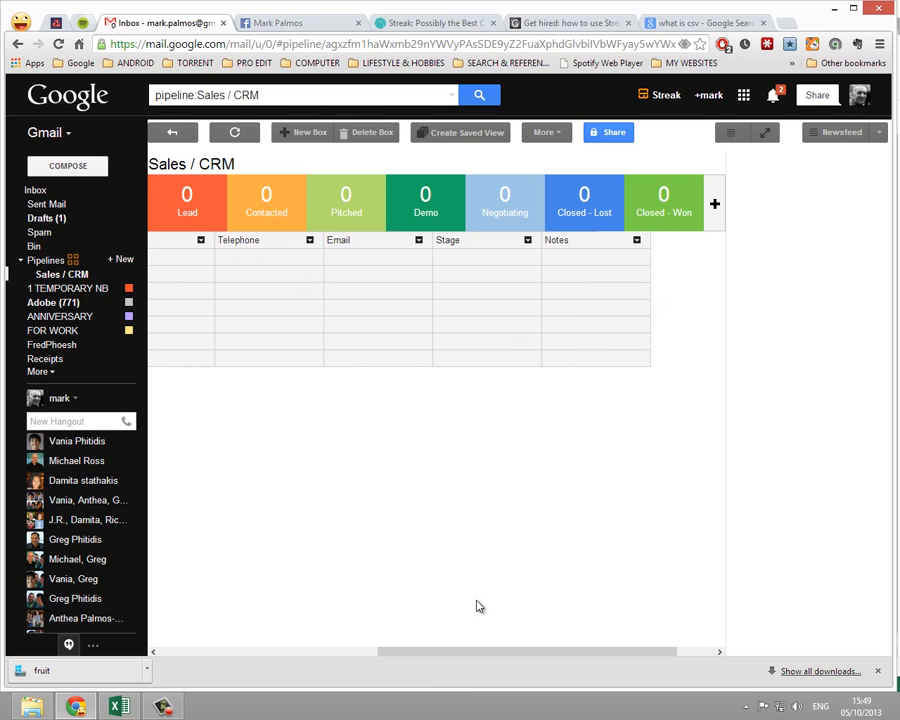
drag(462, 653, 191, 663)
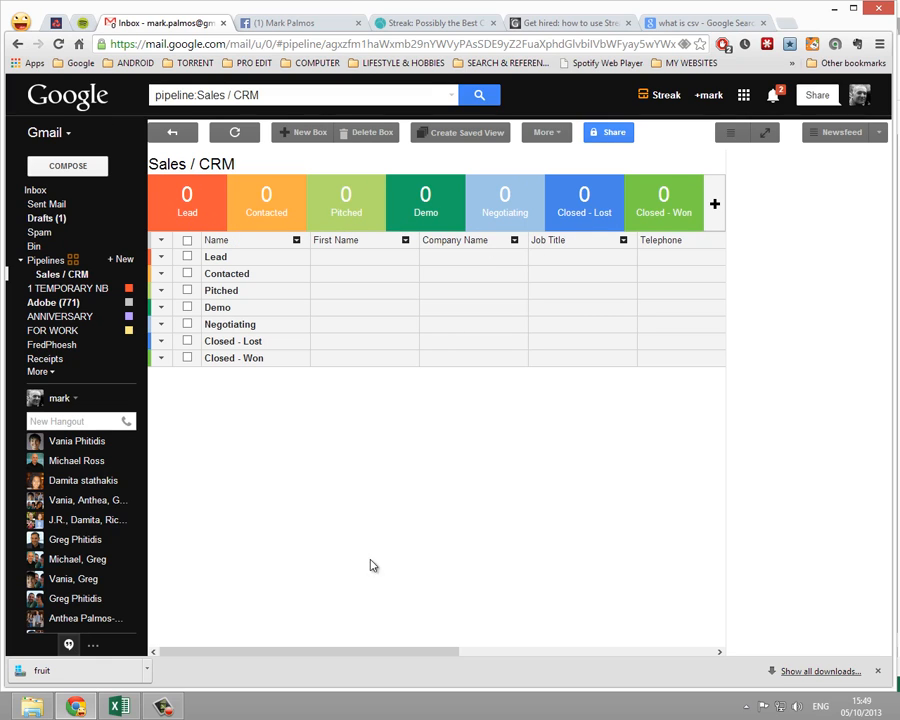
drag(366, 655, 608, 660)
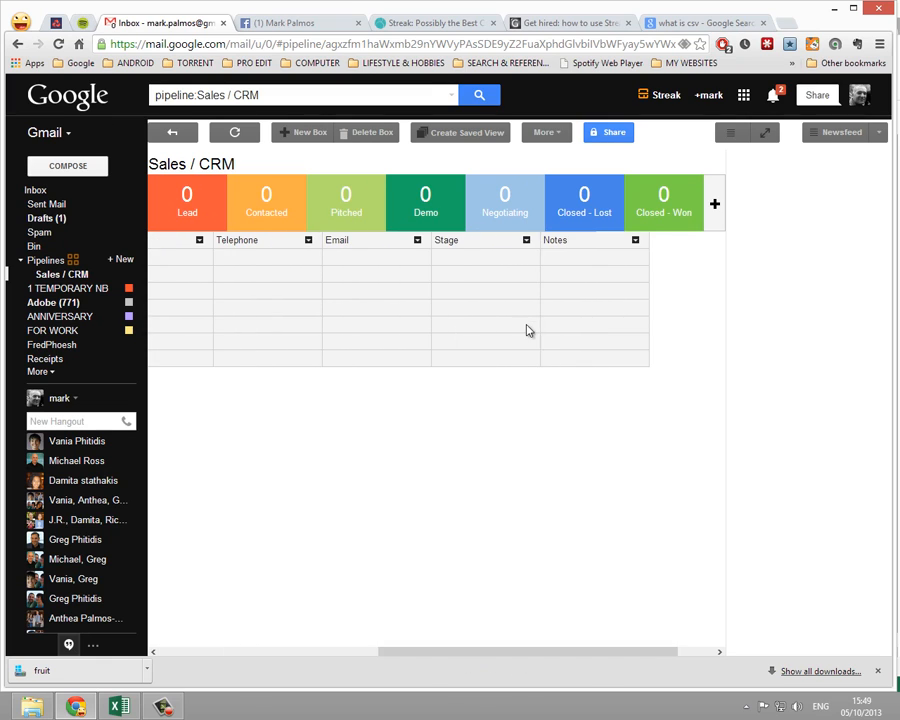
click(526, 240)
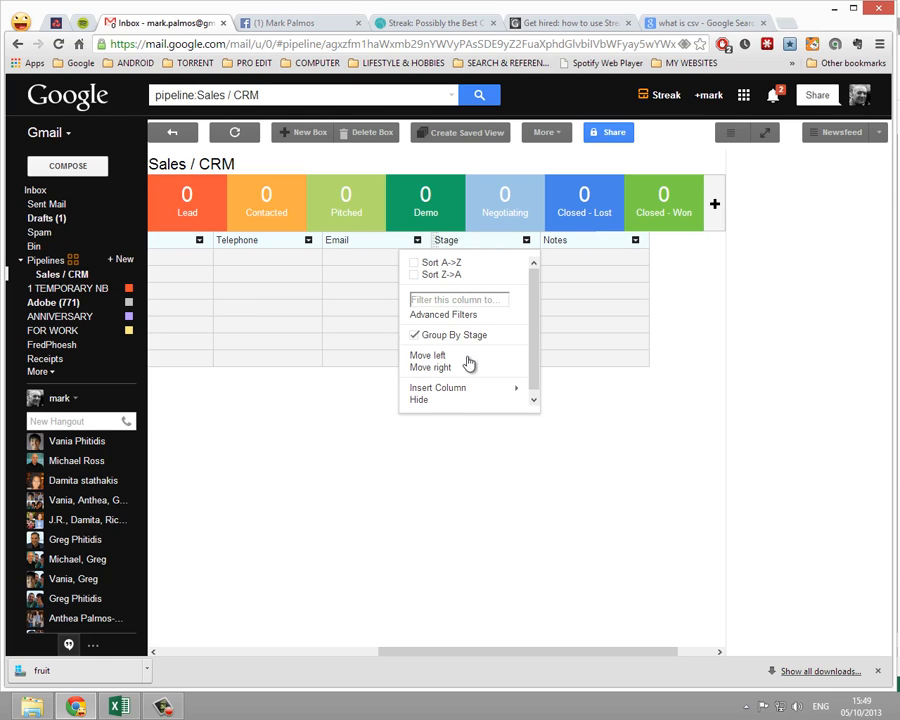
click(442, 428)
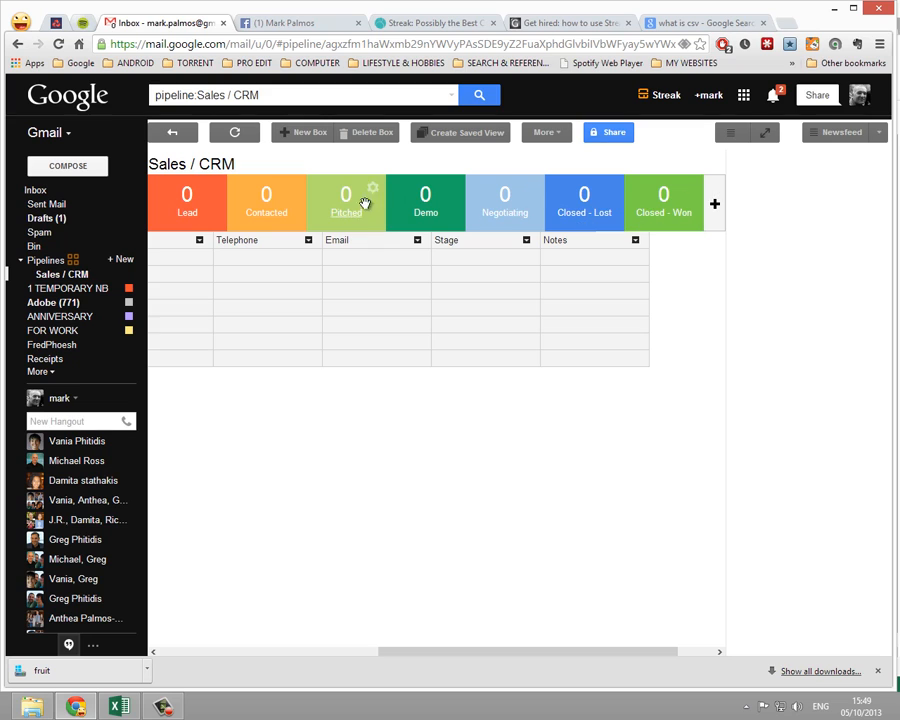
drag(400, 652, 170, 652)
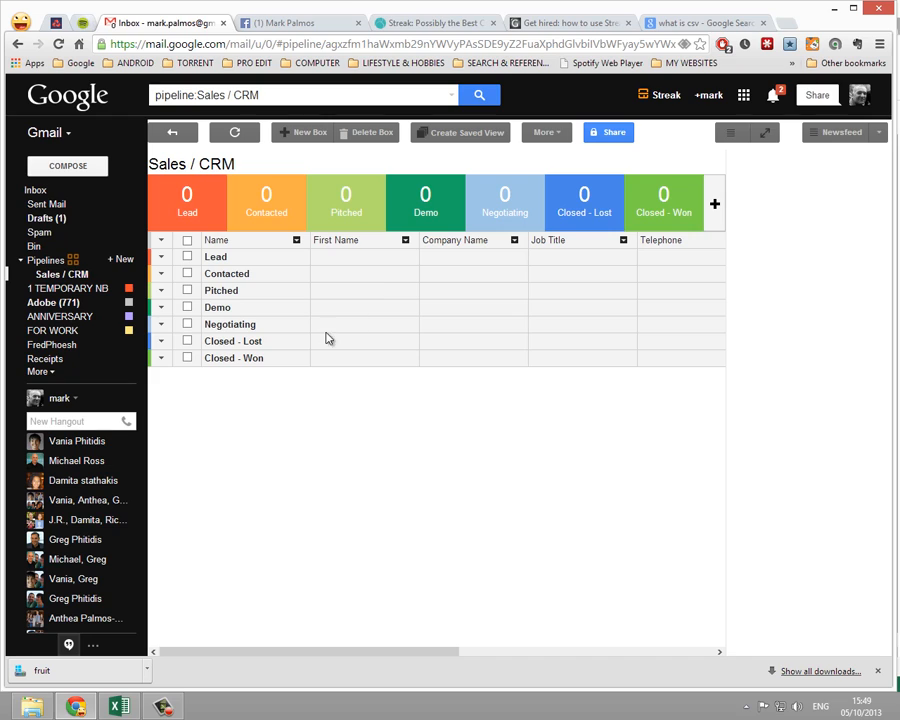
Import boxes into the pipeline from Sales Promo test.csv after checking the list of matched columns.
click(558, 139)
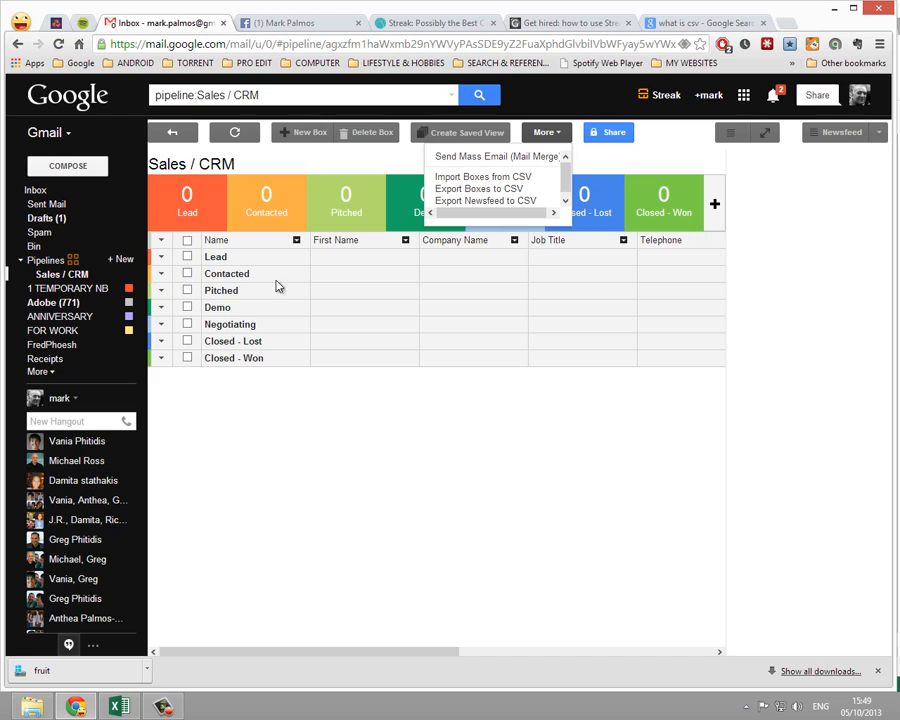
click(478, 180)
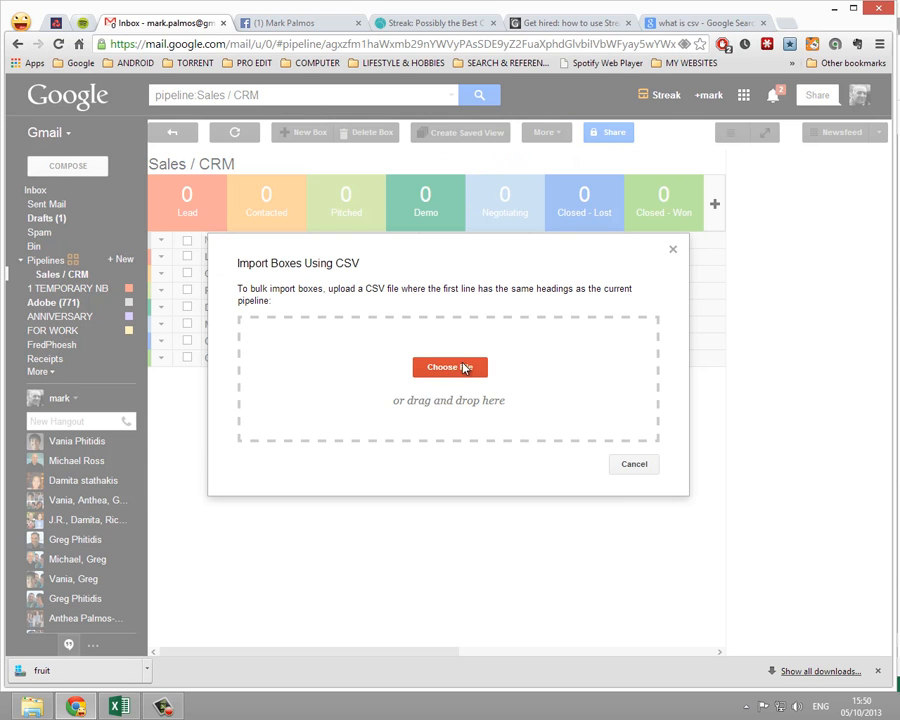
click(462, 374)
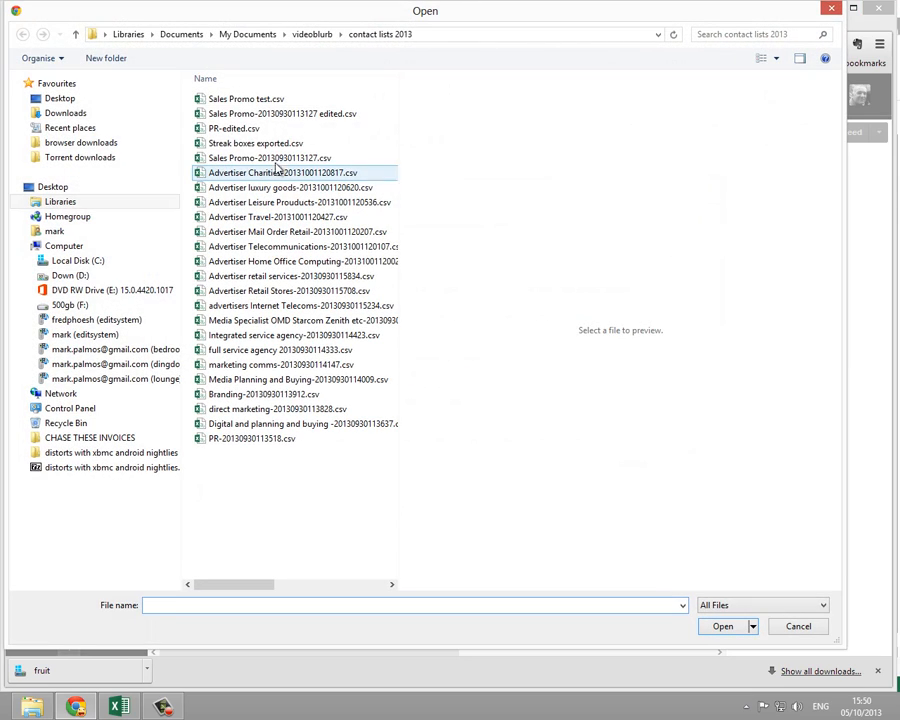
click(215, 102)
double_click(205, 102)
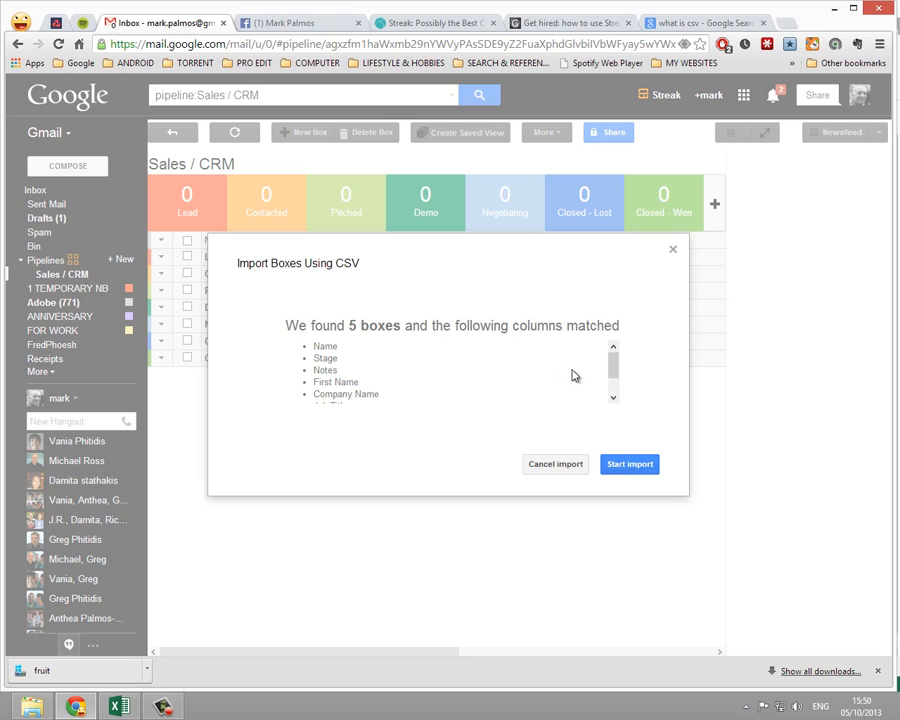
drag(613, 362, 614, 382)
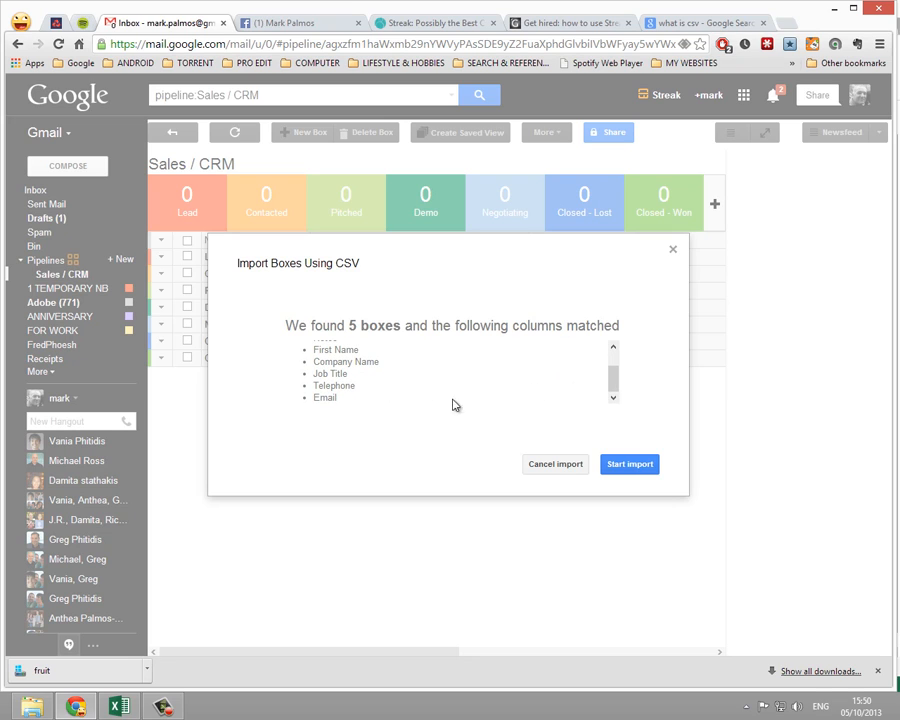
click(630, 465)
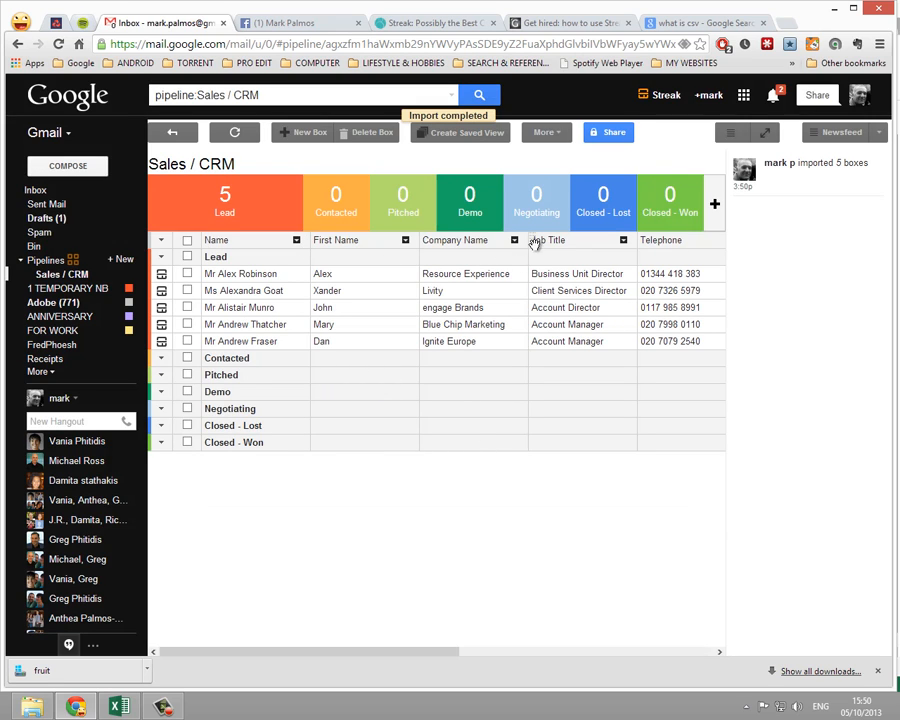
Narrow the Company Name, Telephone and Name columns so more of the pipeline's columns fit in view.
drag(528, 241, 471, 247)
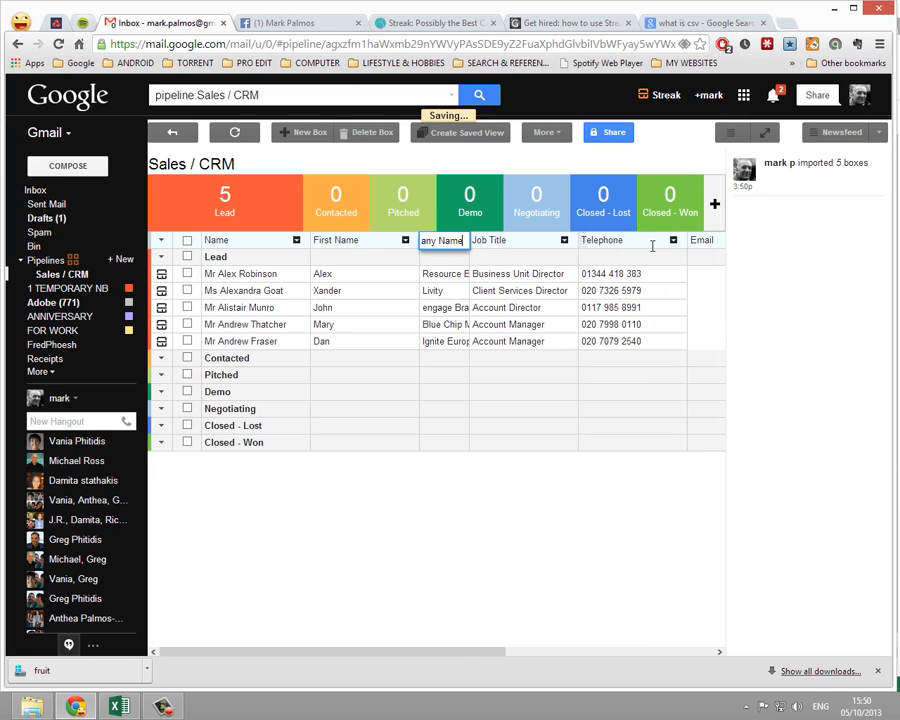
drag(683, 240, 619, 253)
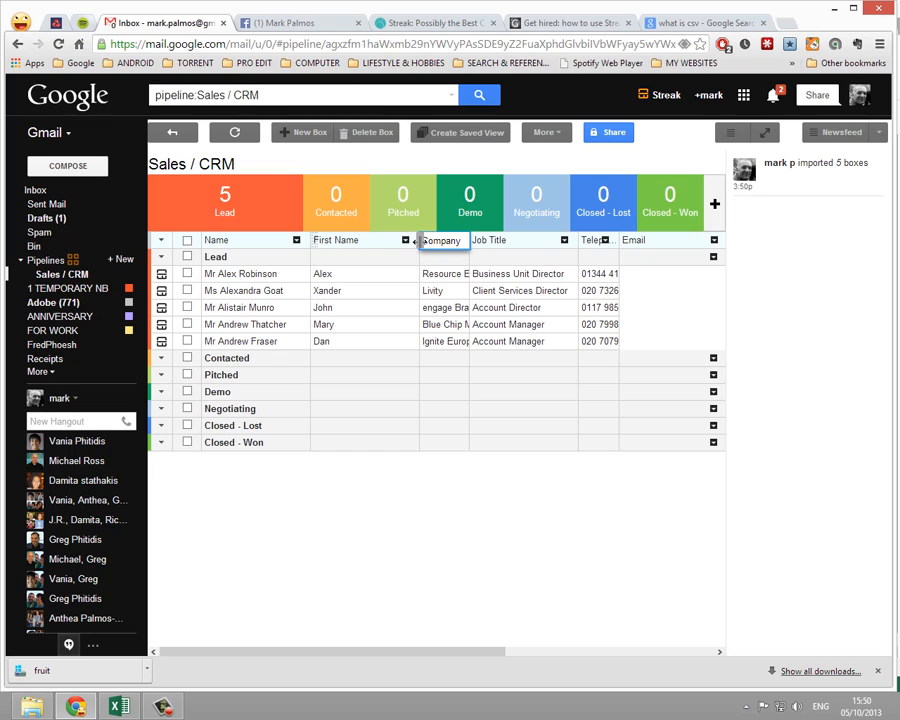
drag(310, 240, 249, 241)
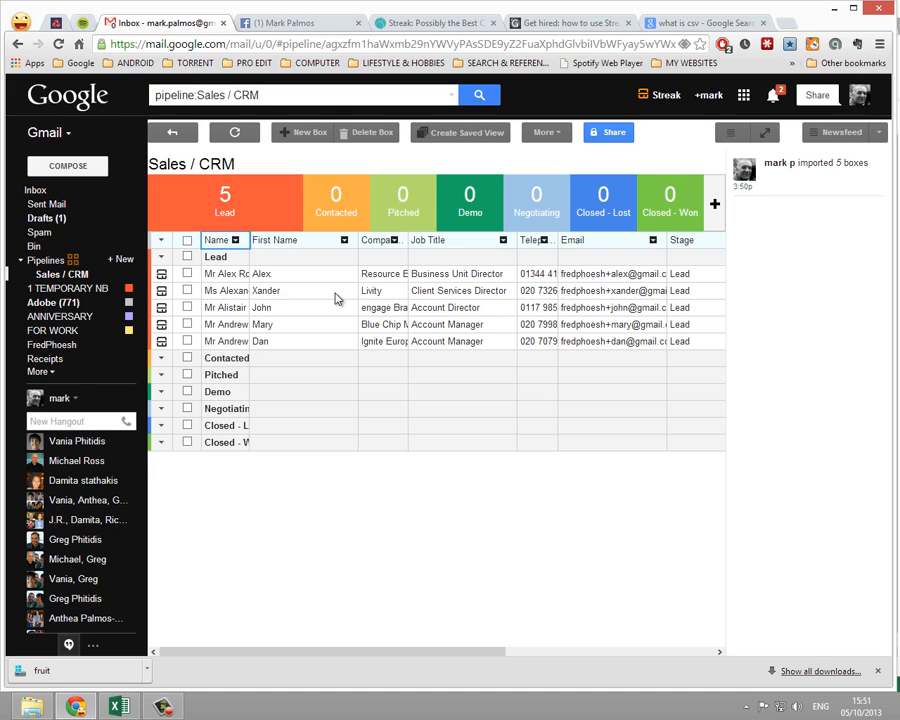
Select the five imported boxes individually under the Lead stage, leaving the stage headings unselected.
click(187, 240)
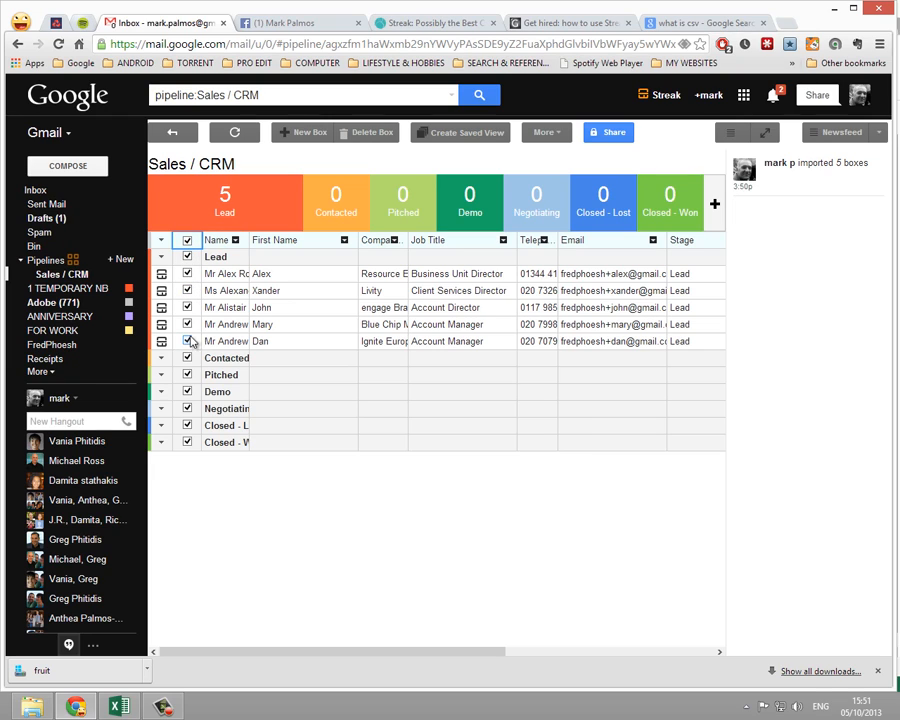
click(187, 240)
click(187, 273)
click(187, 290)
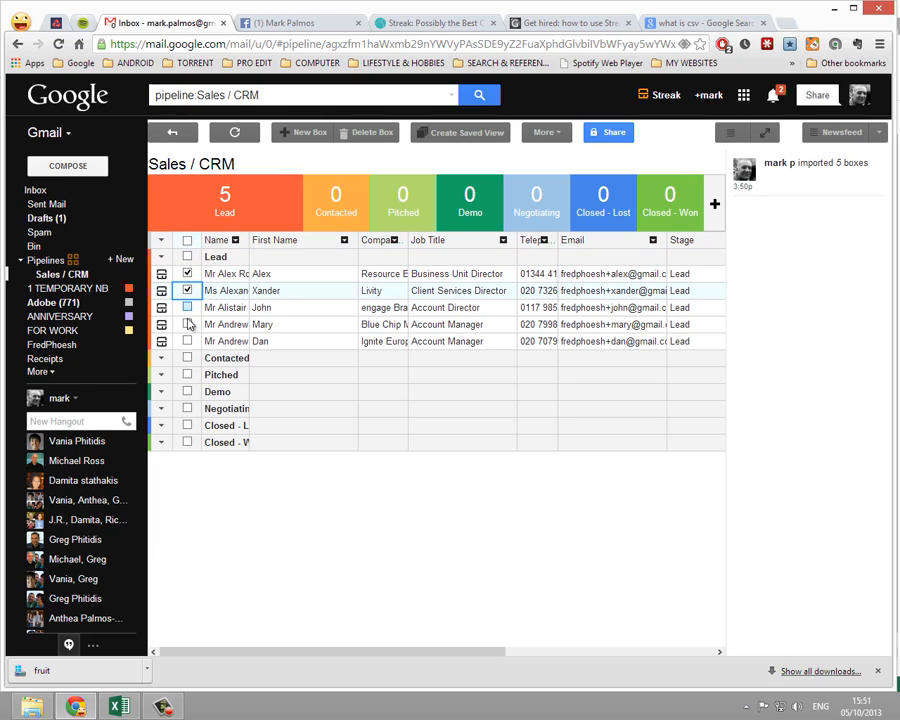
click(187, 307)
click(187, 324)
click(187, 341)
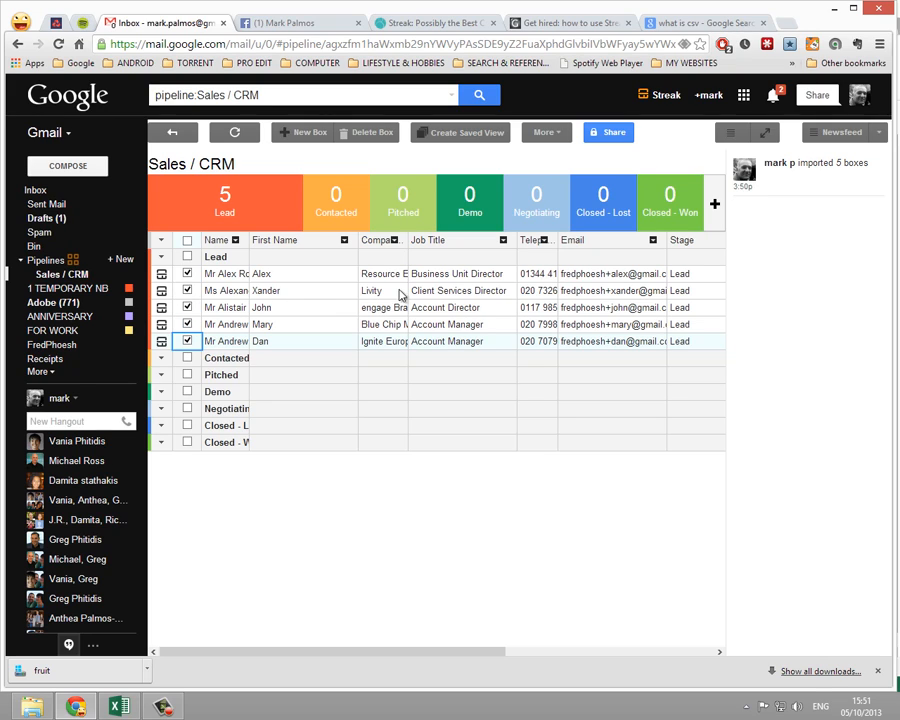
Start a mass email (Mail Merge) to the selected boxes and continue to the message editor.
click(552, 136)
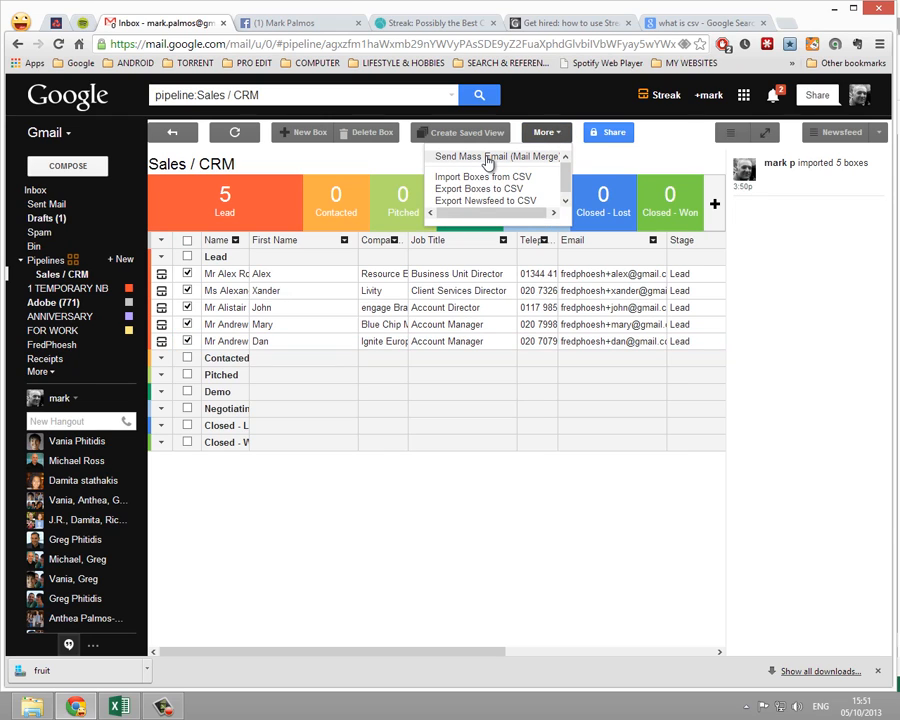
click(488, 160)
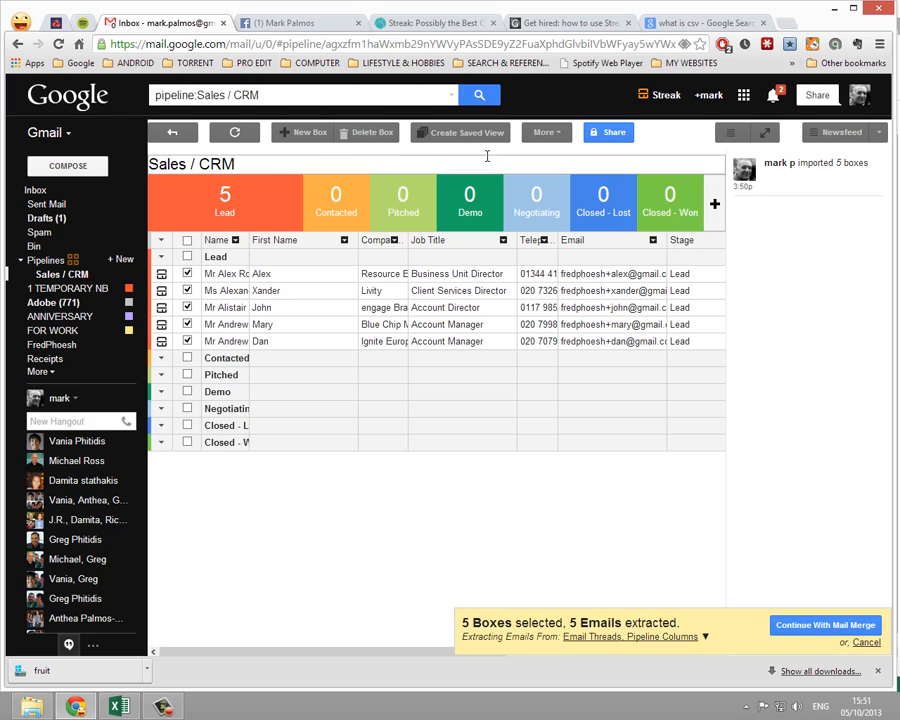
click(845, 630)
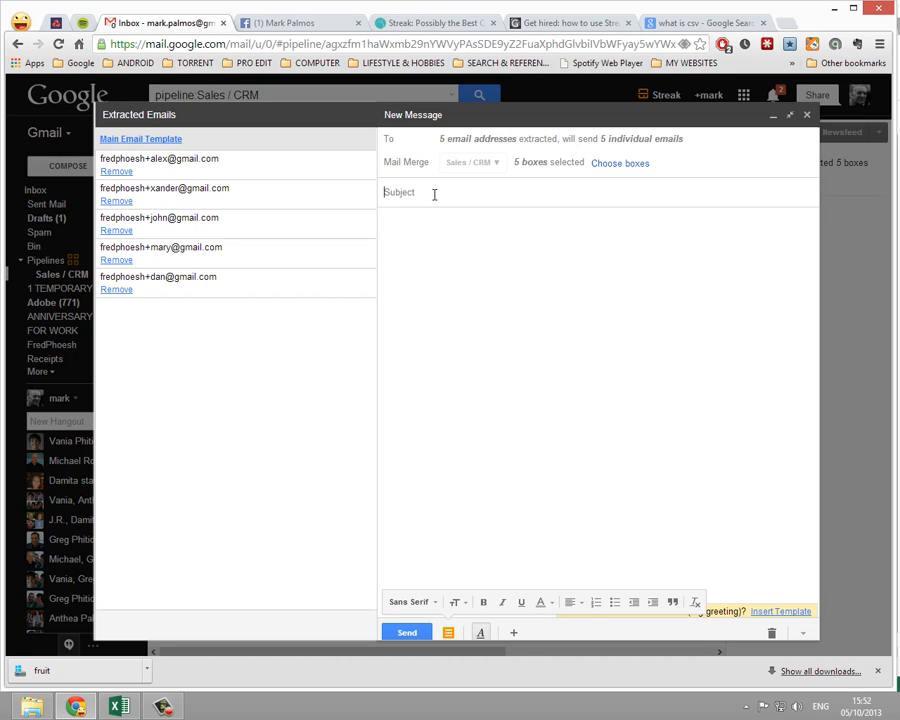
Set the subject of the mail merge message to "Videos for sale".
text(He)
key(BackSpace)
key(BackSpace)
key(BackSpace)
text(Videos for sale)
Begin the message body with "Hello" followed by the First Name merge field taken from the box.
click(485, 245)
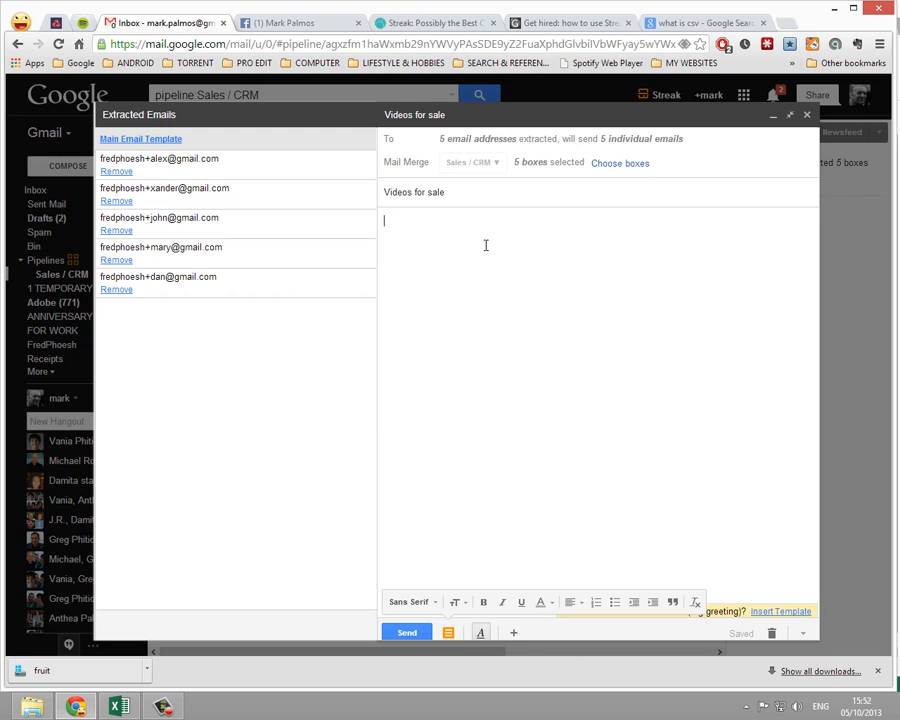
text(Hello)
click(776, 611)
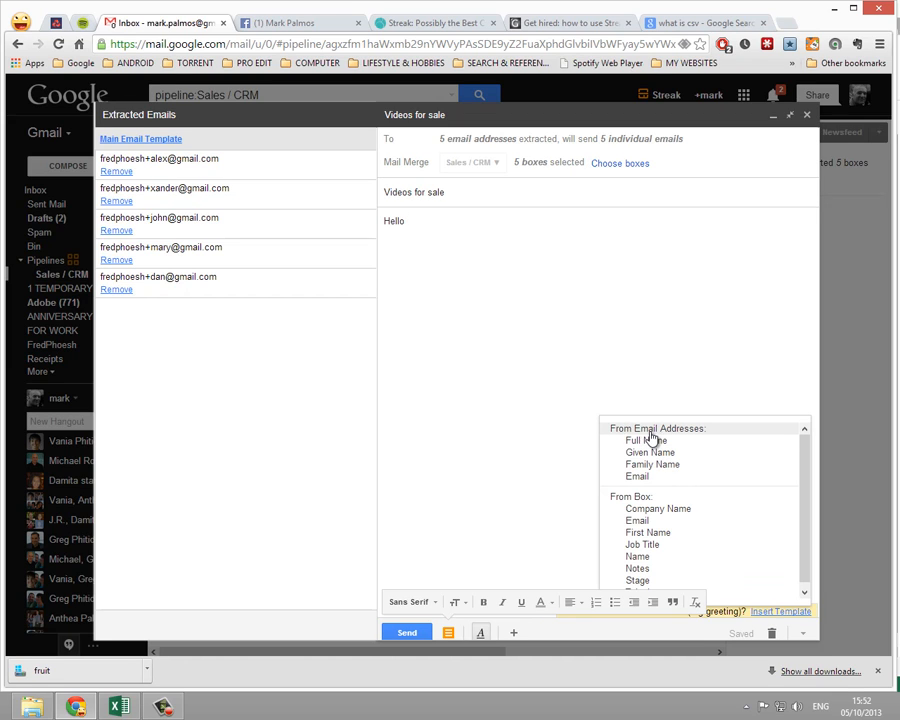
click(648, 533)
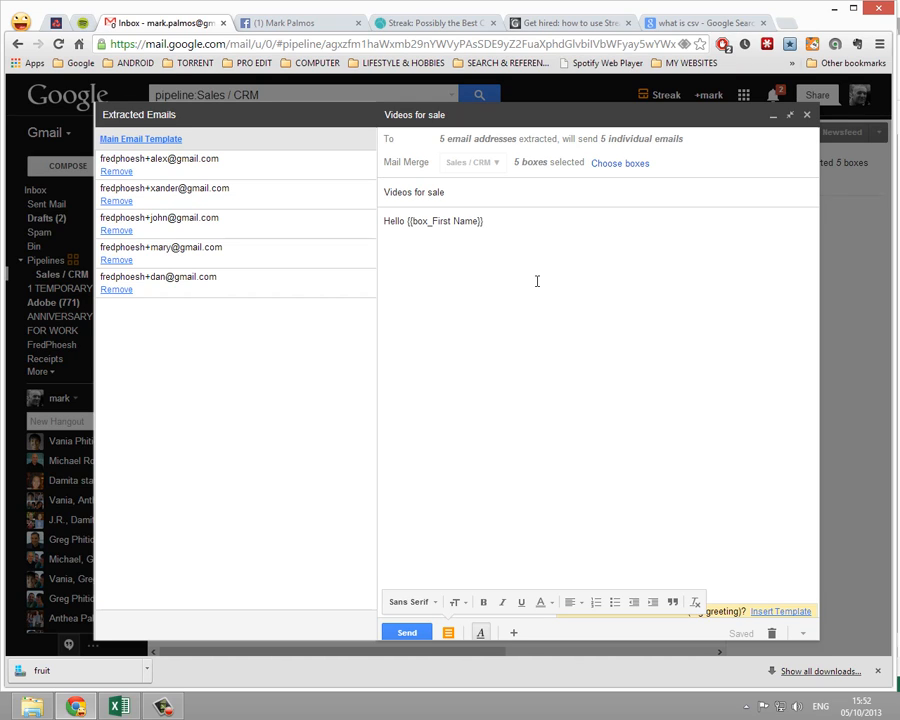
End the greeting with a comma and add the line "I see you work for [box Company Name field]? I love that company.".
text(,  )
text(I see you work for)
click(776, 618)
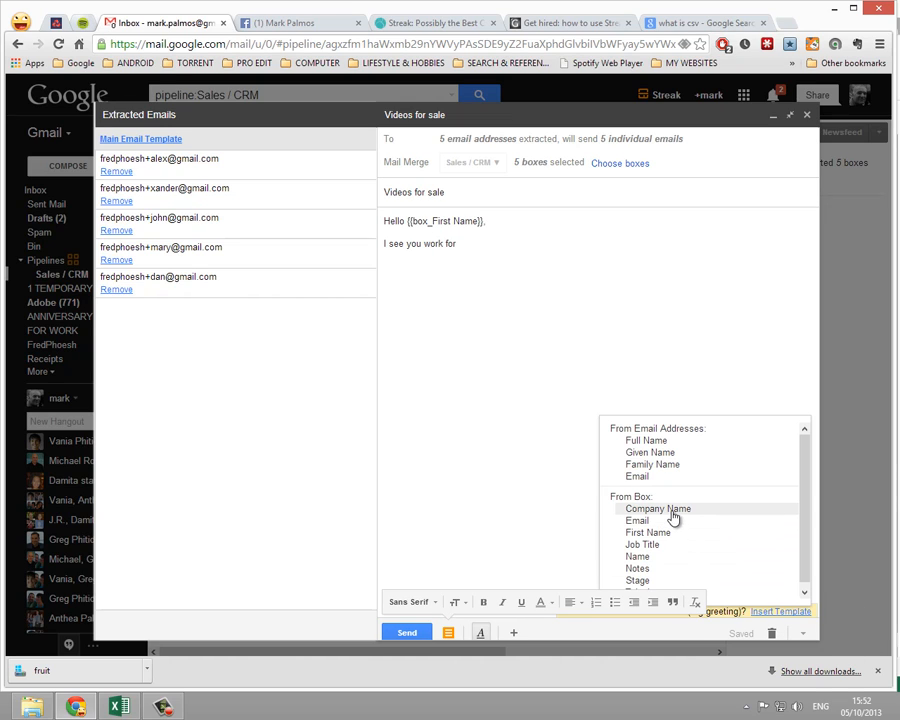
click(622, 510)
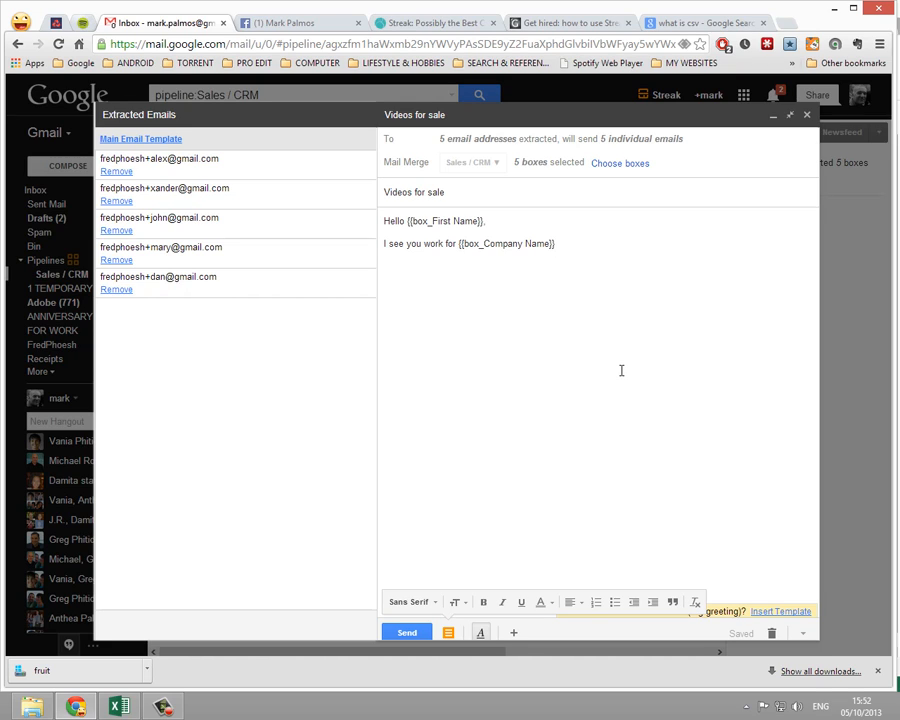
text(? I love that company.)
Add "Is your job title [box Job Title field]? If so, please give me a call." and sign off with "Regards" and the sender's first name.
key(Return)
text(Is your job)
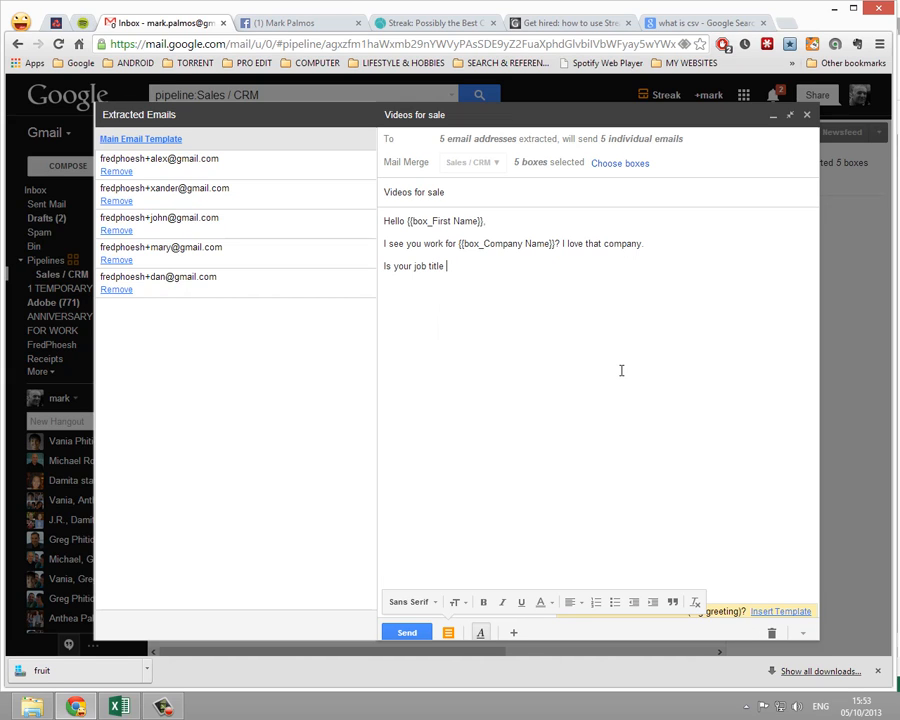
text( title)
click(781, 611)
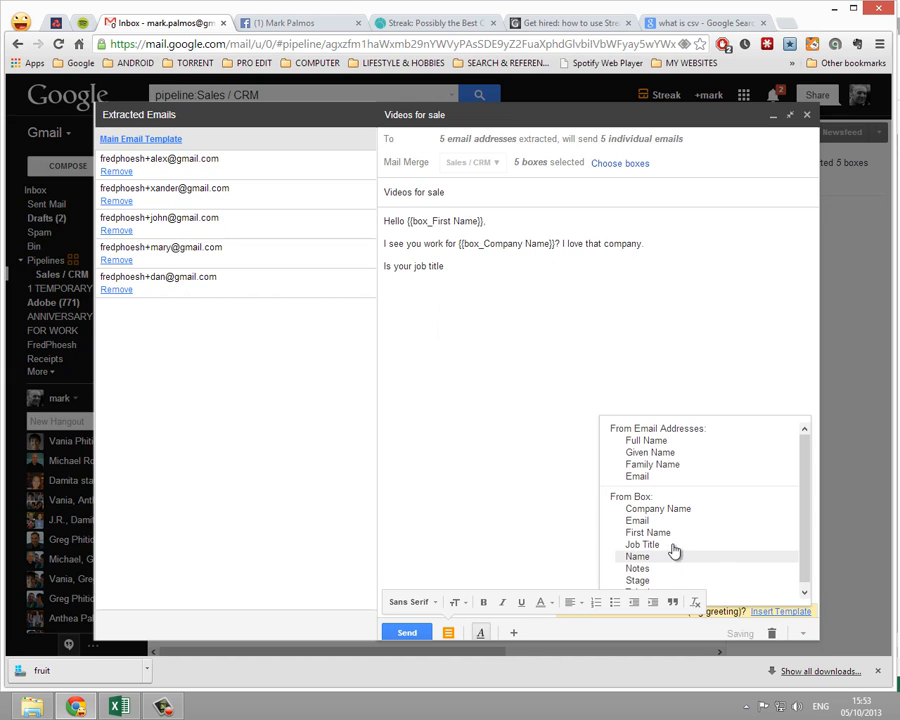
click(612, 544)
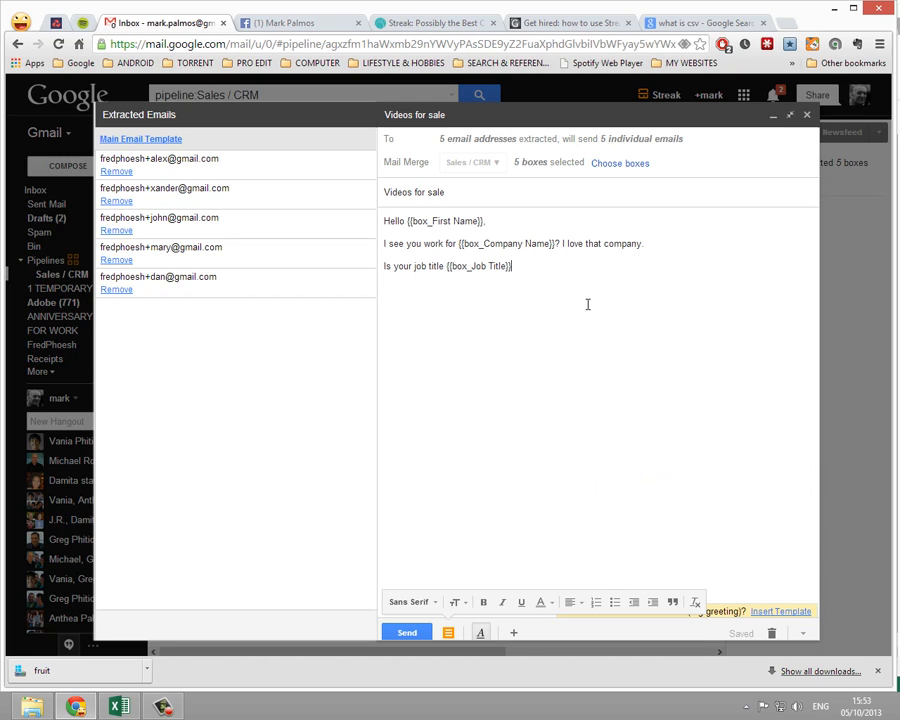
text(? If so, please give me a c)
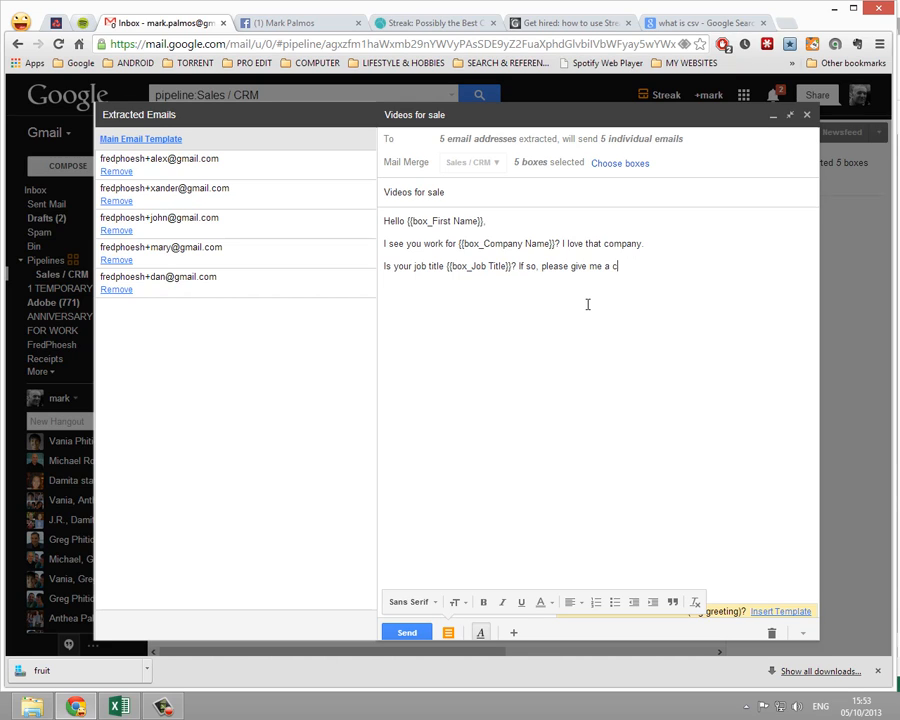
text(all. )
text(Regards )
text(Mark.)
click(781, 612)
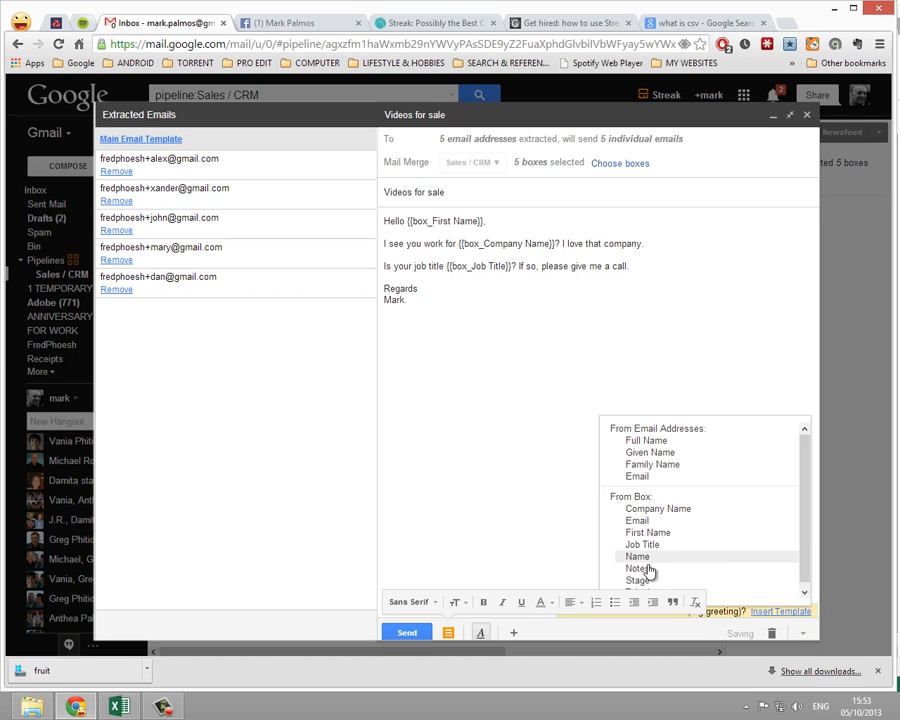
drag(803, 540, 787, 593)
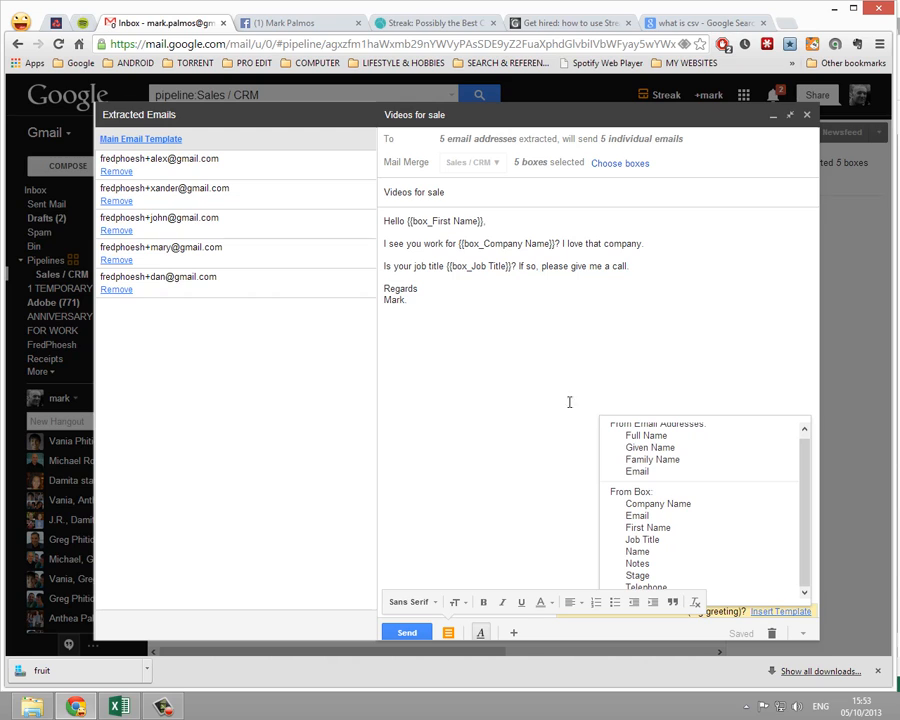
click(538, 365)
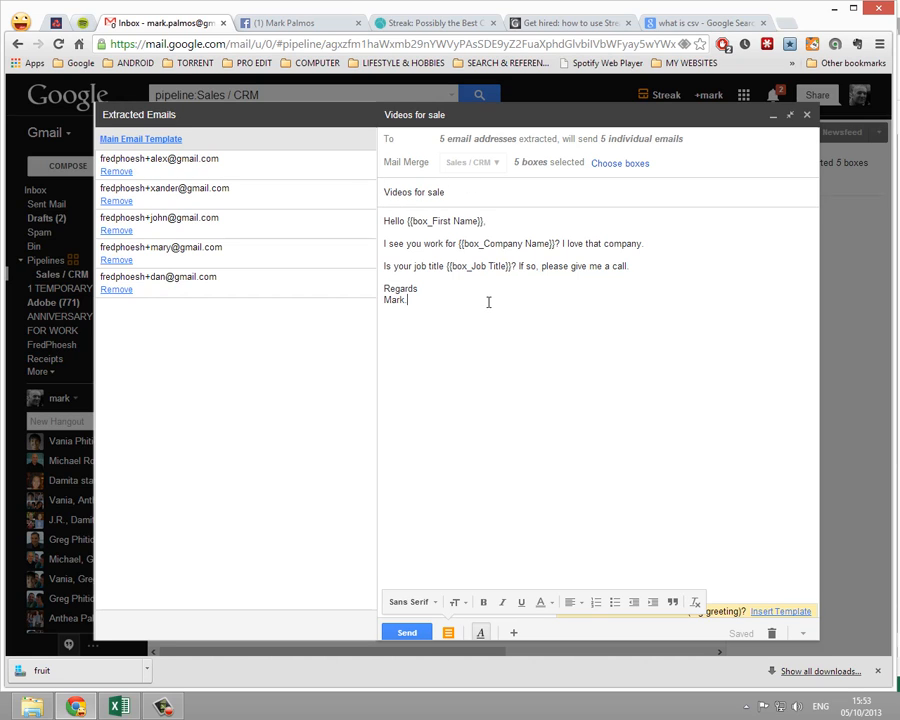
Save the current message as a snippet named "video tutorial snippet" with the trigger text "gonzo", and check the saved snippet.
click(448, 634)
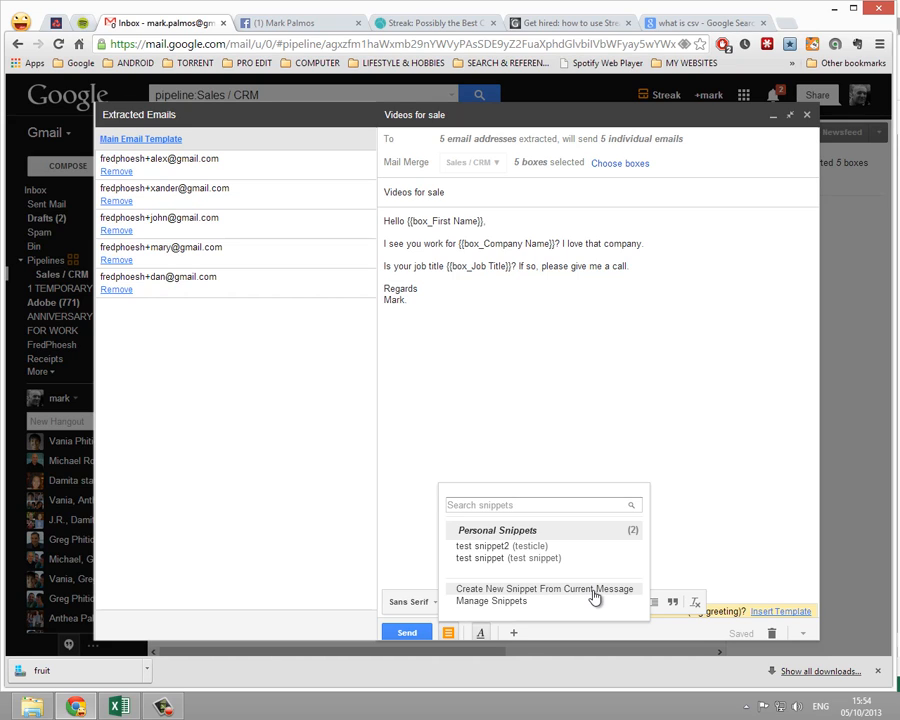
click(487, 591)
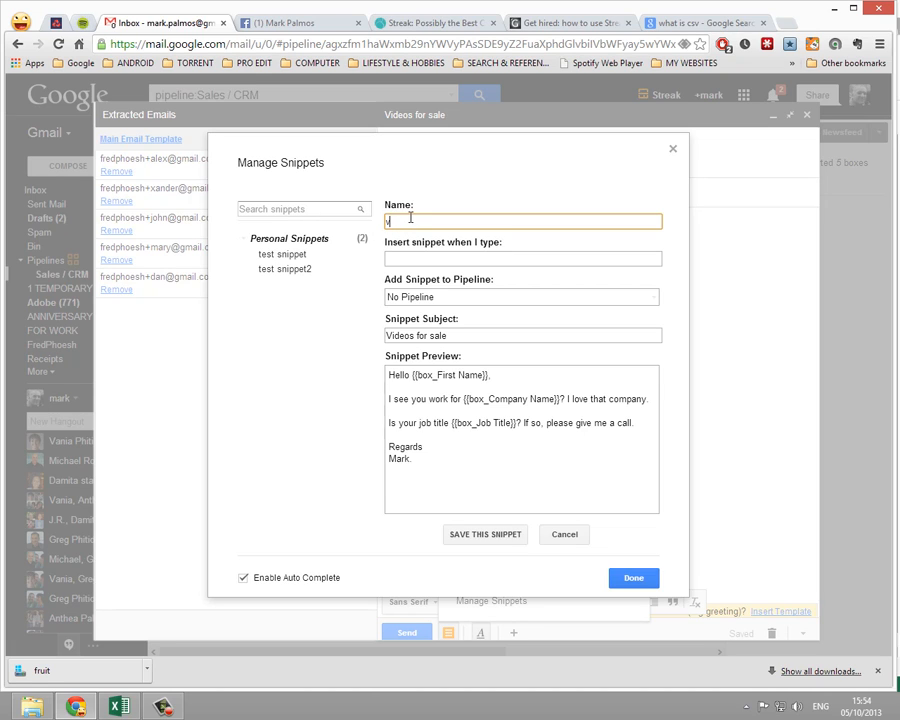
text(deo tutorial snippet)
click(401, 259)
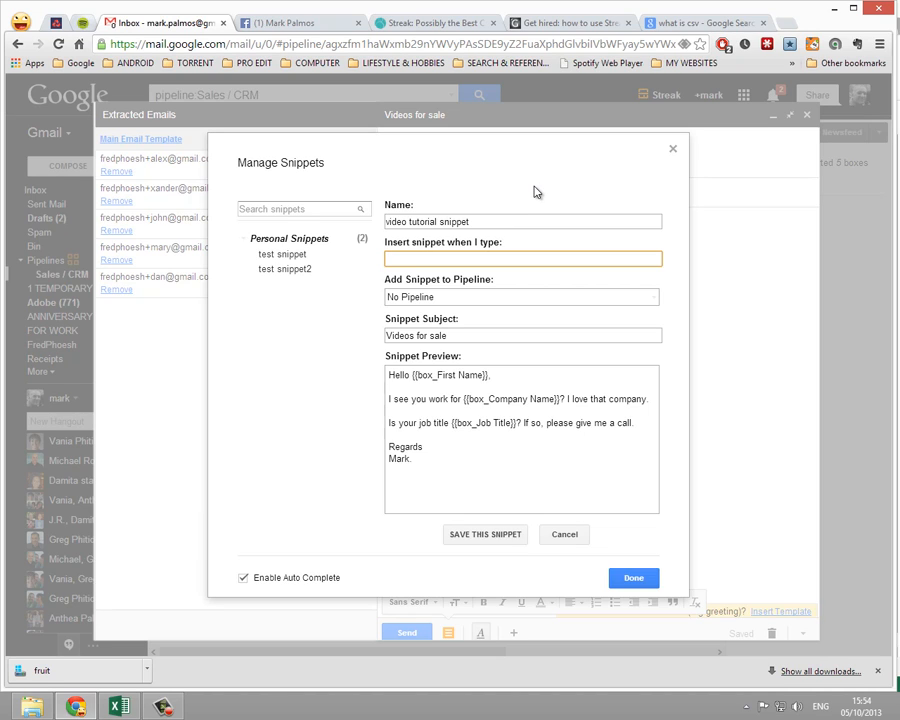
text(zo)
click(476, 536)
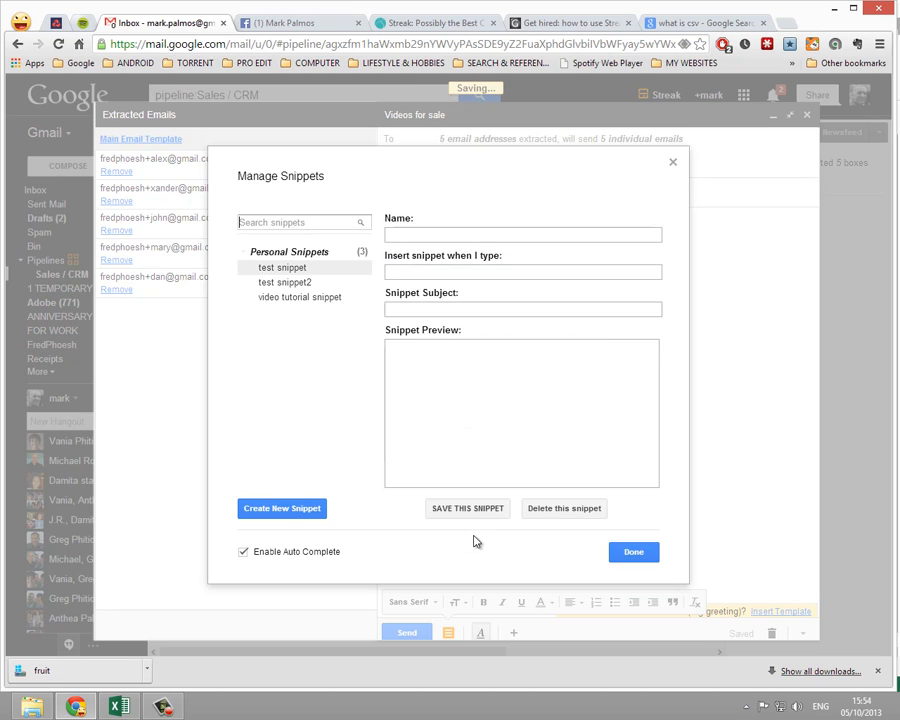
click(278, 304)
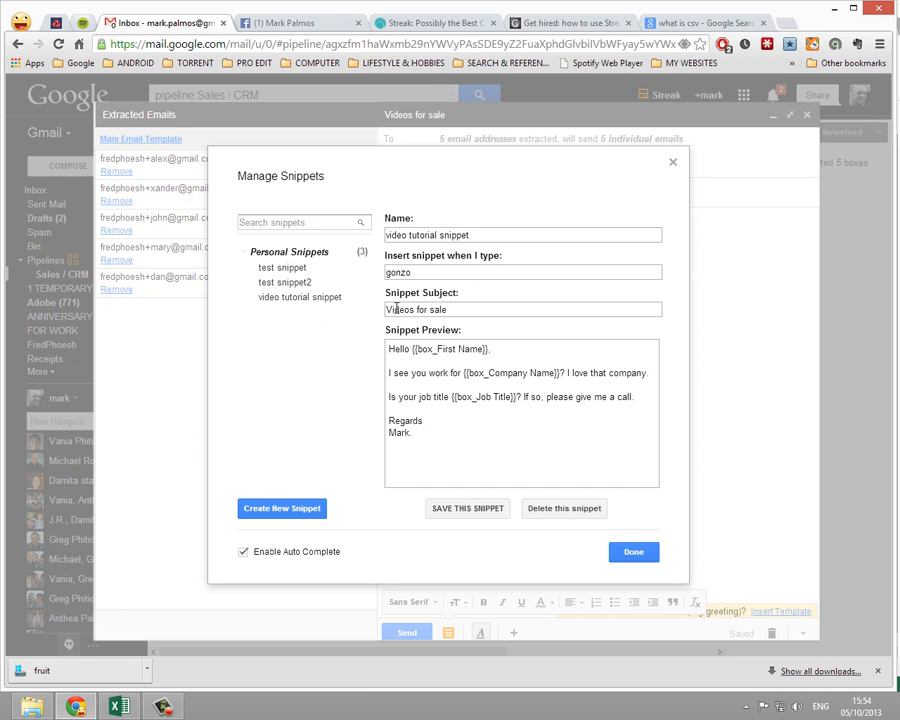
click(631, 552)
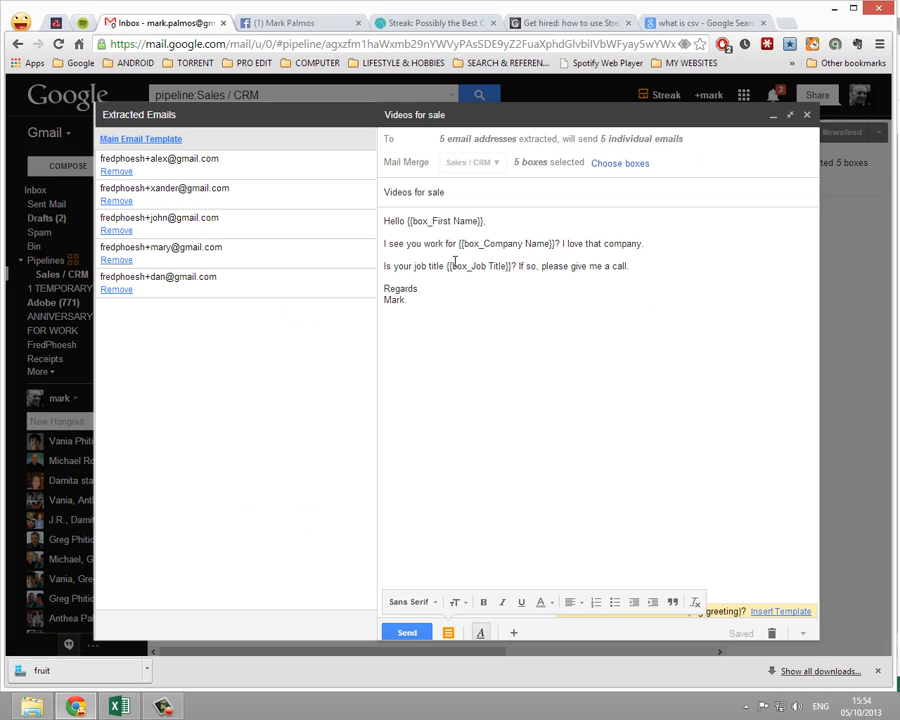
Preview the personalised message for each of the first four extracted recipients.
click(240, 175)
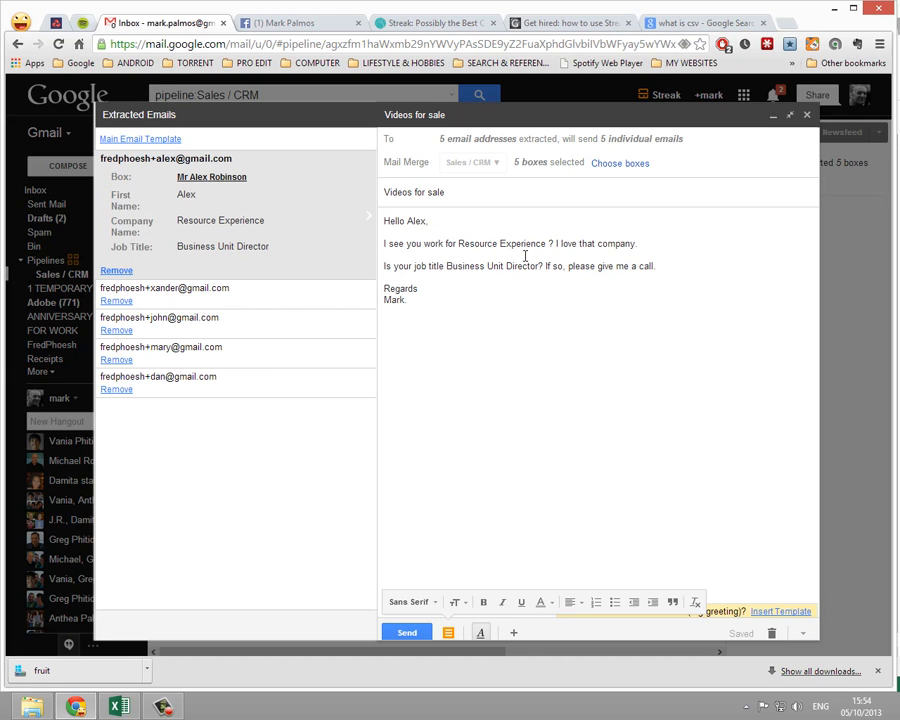
click(256, 304)
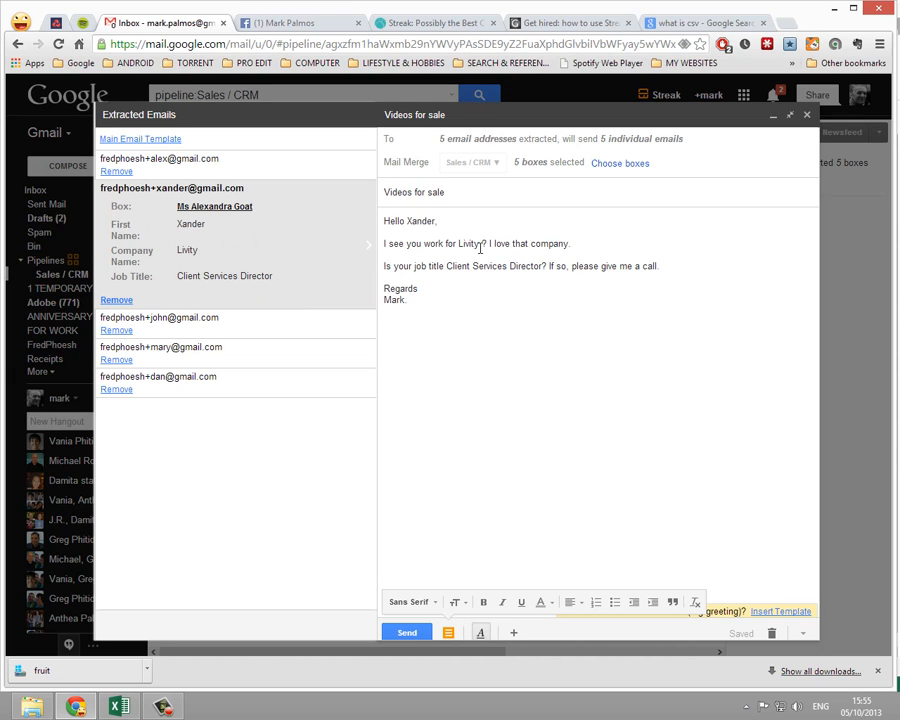
click(360, 327)
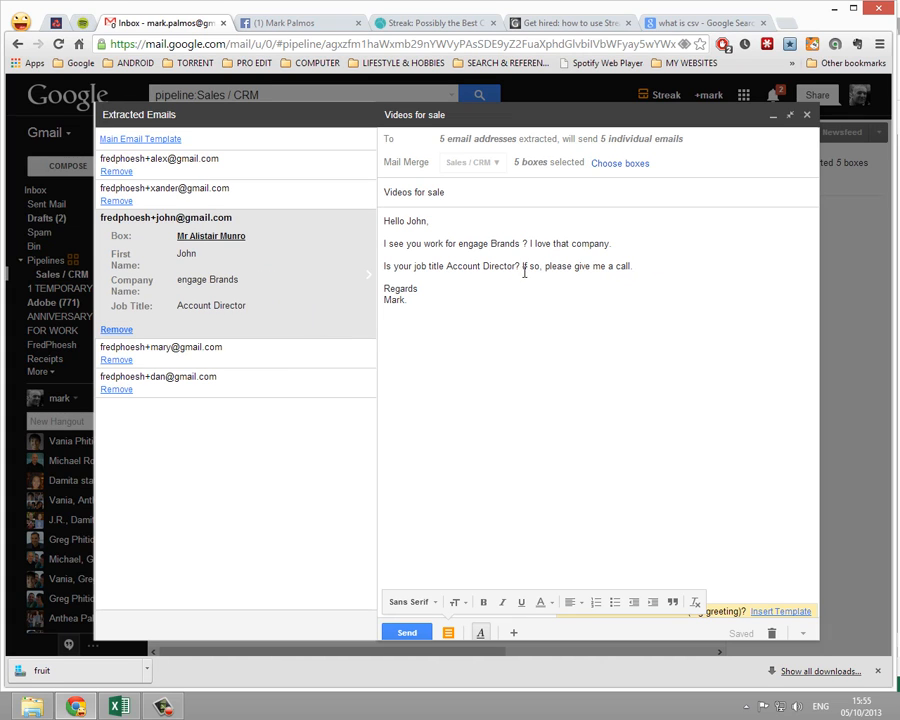
click(298, 358)
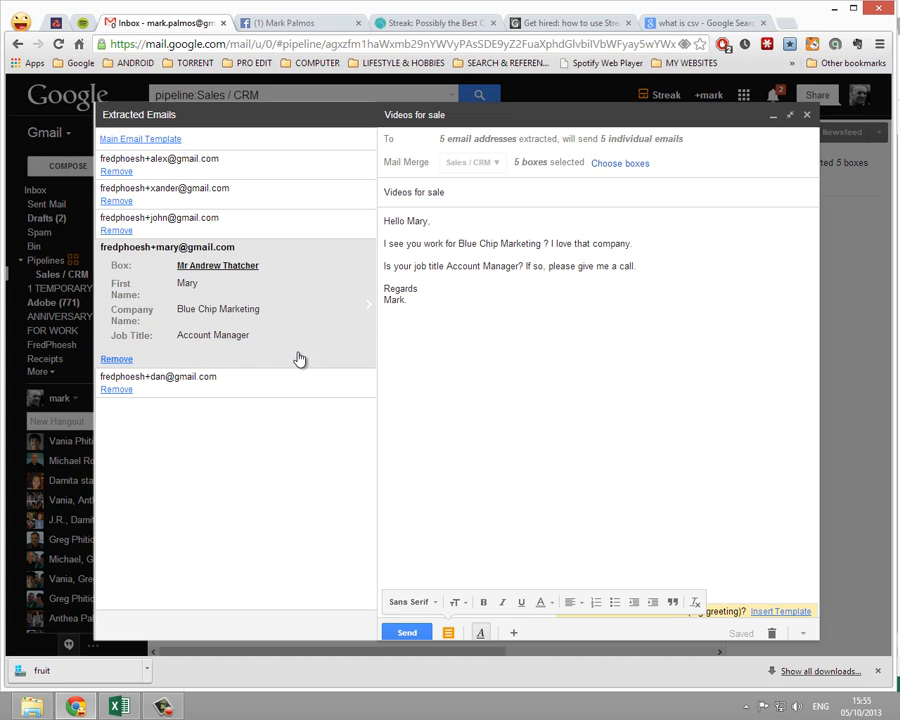
Switch to the Sales Promo test.csv file in Excel and check company names C2 and C4 for trailing spaces.
click(118, 707)
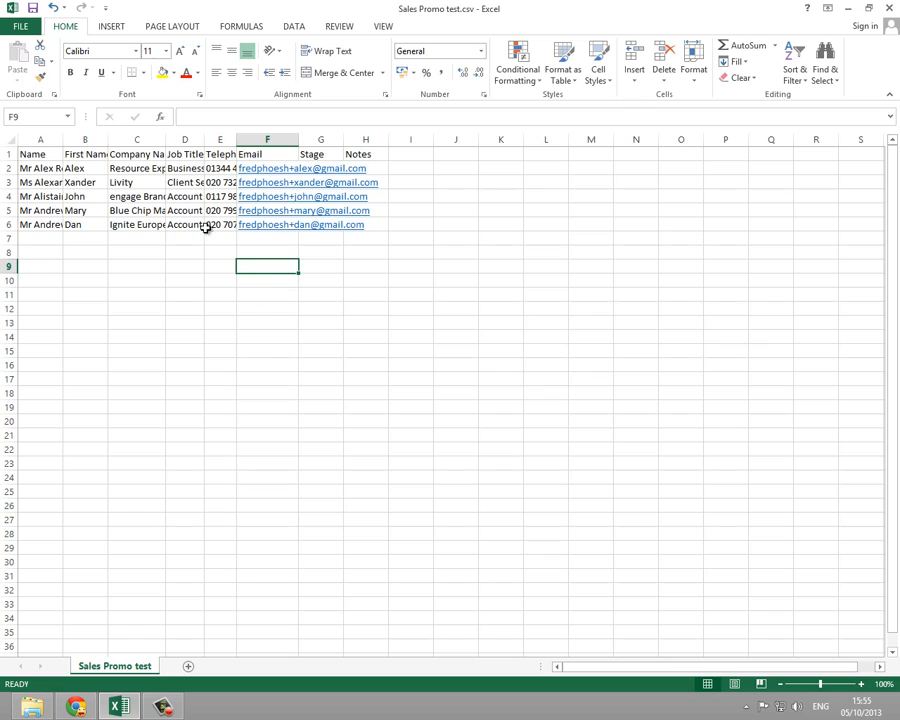
click(138, 166)
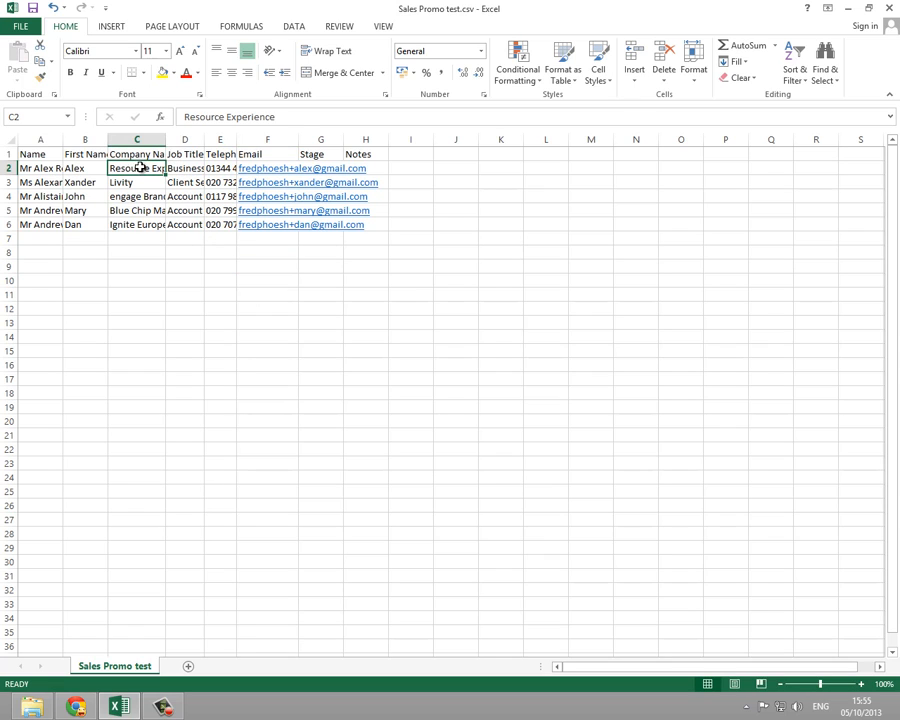
click(308, 117)
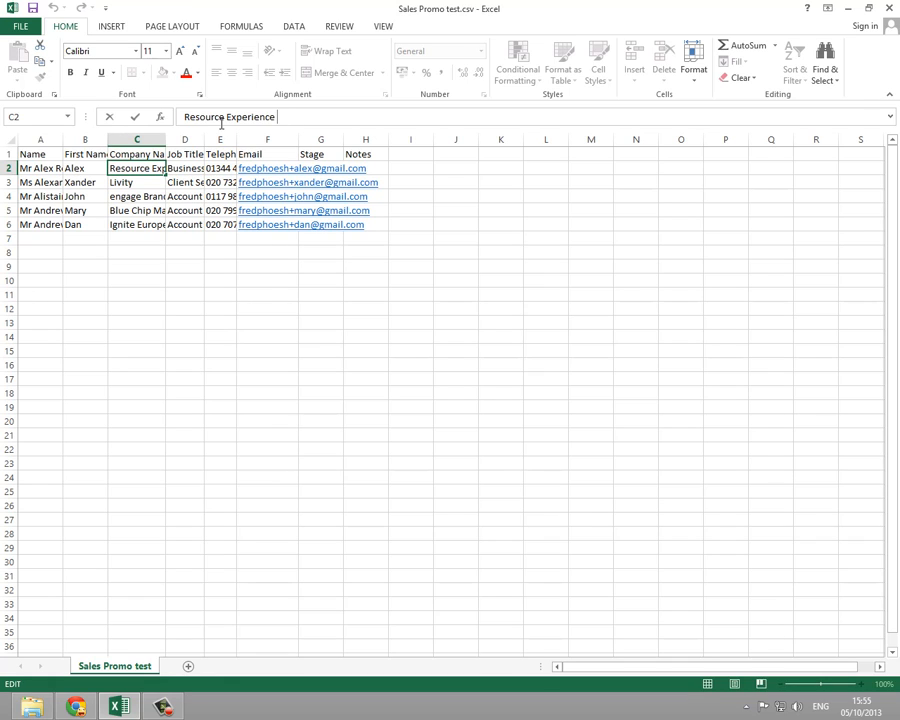
click(137, 196)
click(274, 127)
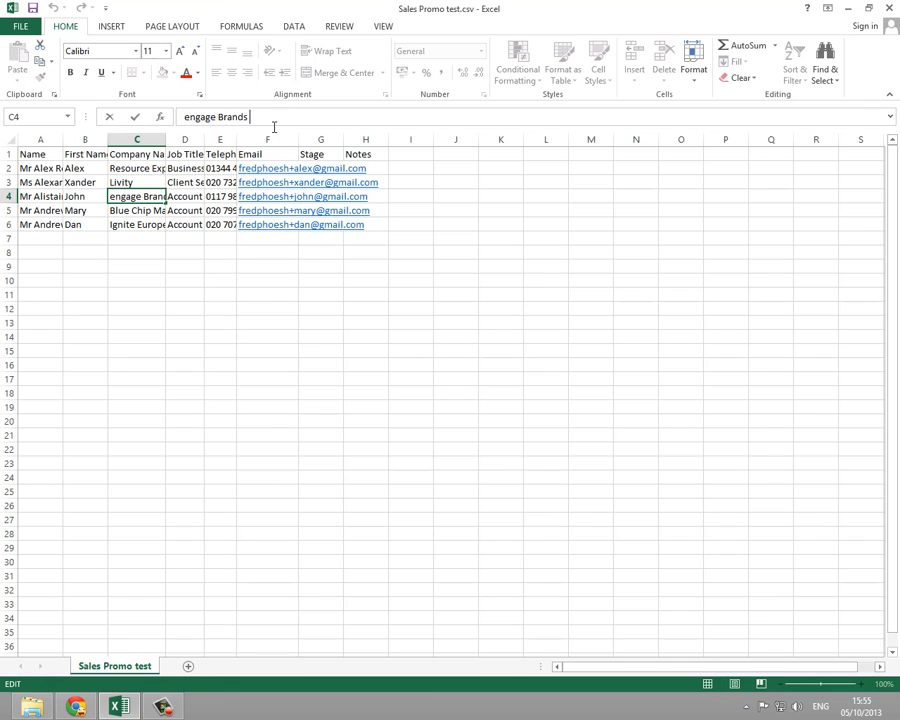
Return to Gmail, preview the last recipient's message and send the mail merge to all five recipients.
click(77, 707)
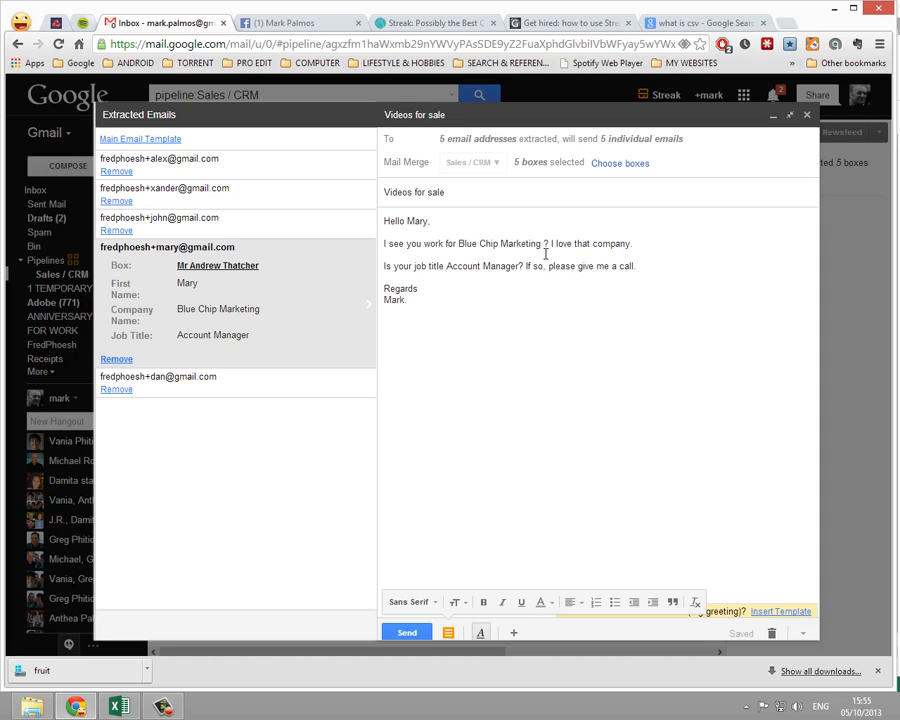
click(218, 382)
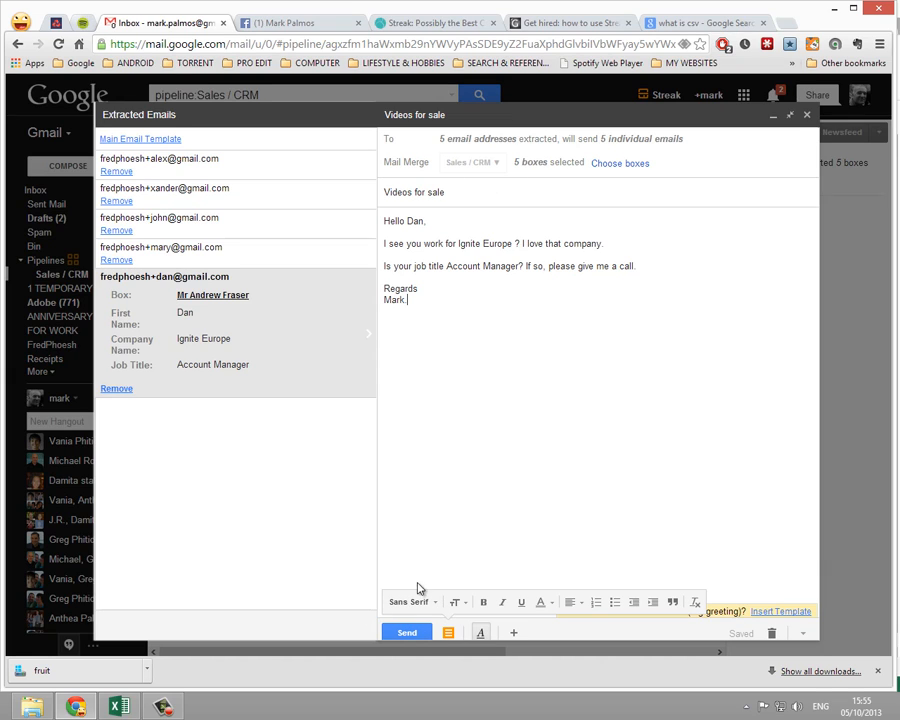
click(405, 633)
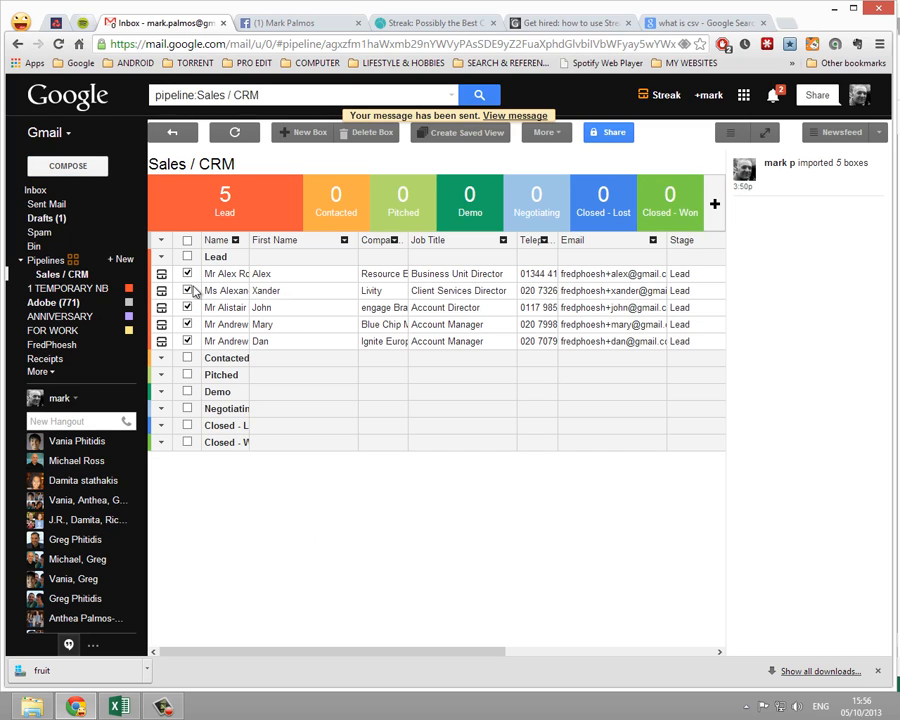
Open the first Lead box, read its sent "Videos for sale" email and return to the Sales / CRM pipeline.
click(161, 273)
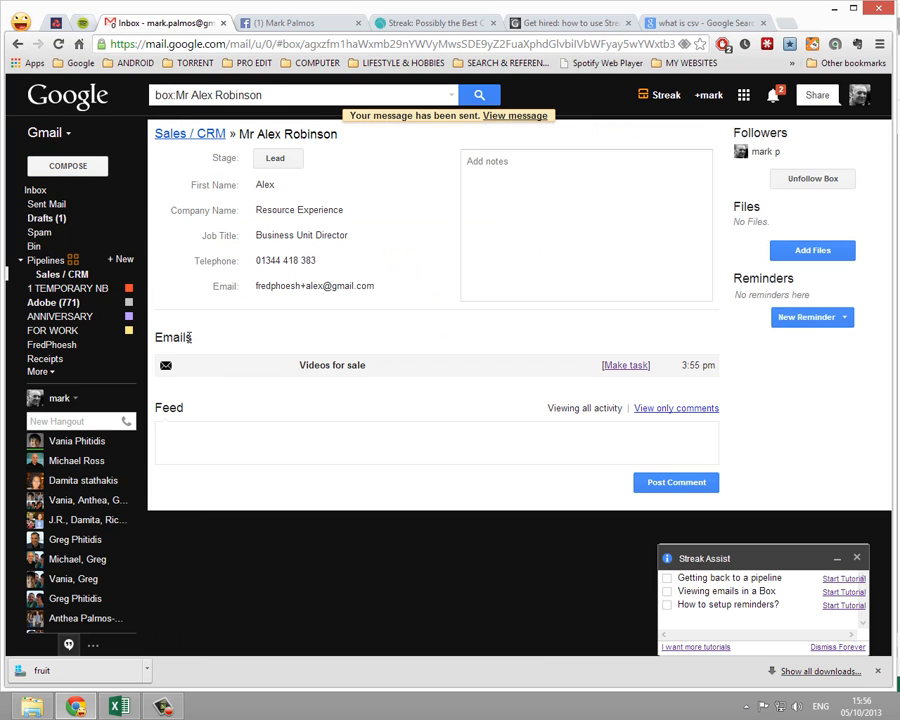
click(333, 369)
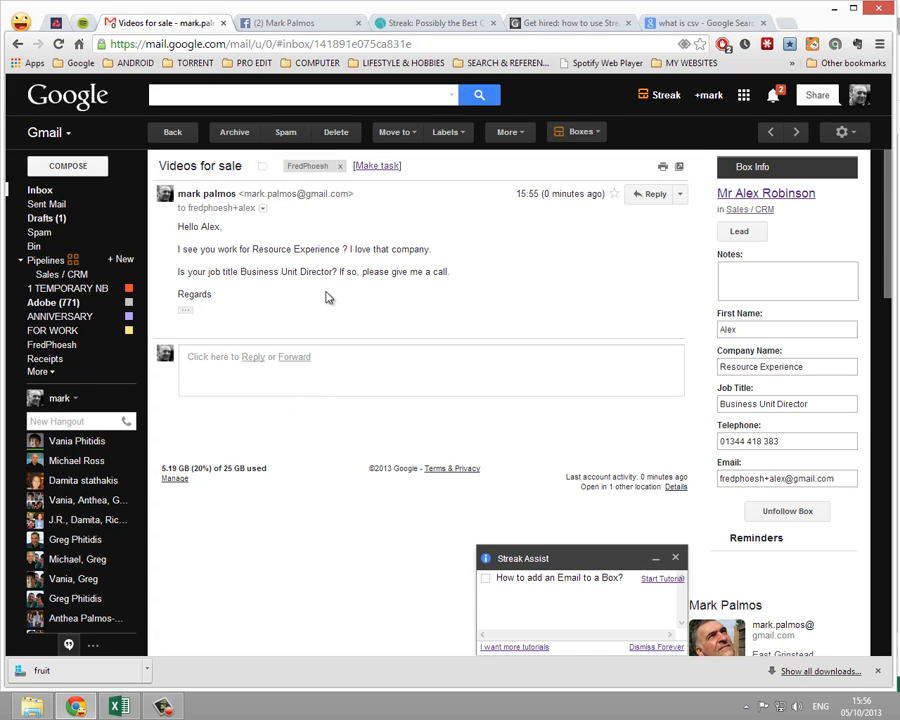
click(173, 136)
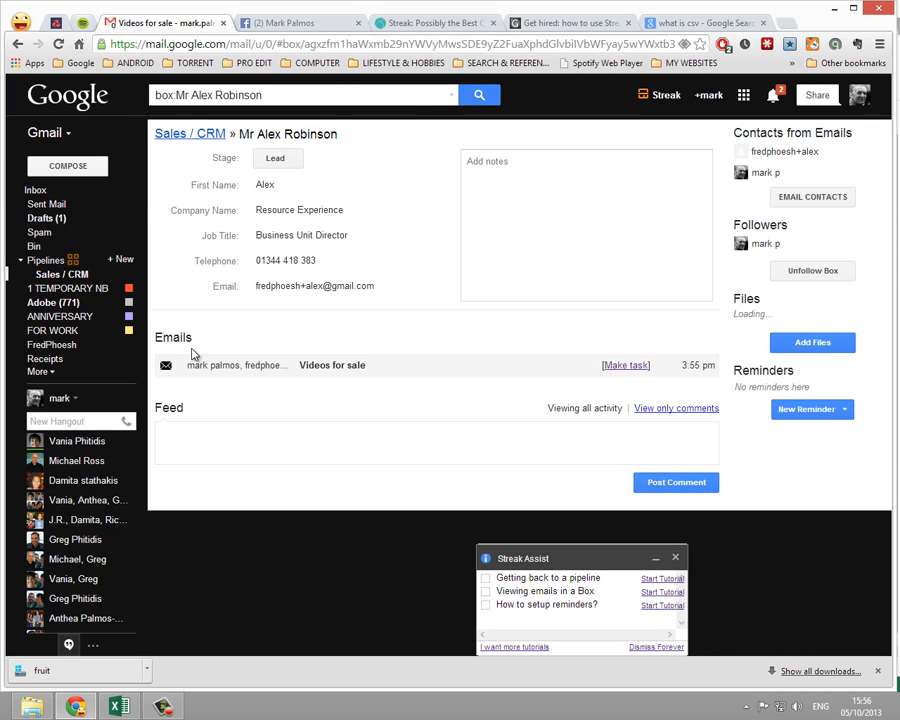
click(60, 275)
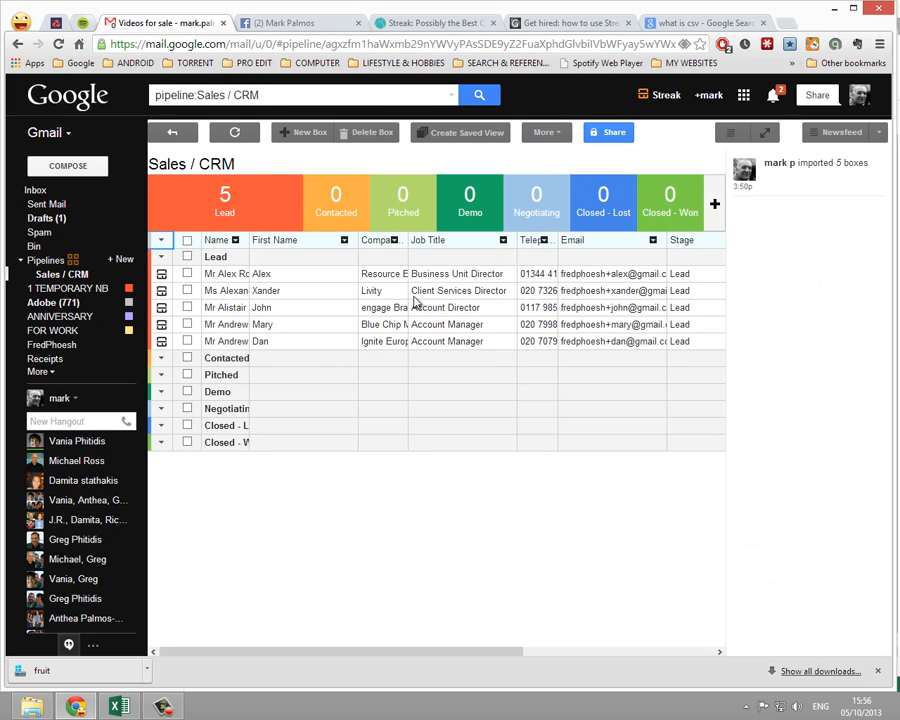
Open the last Lead box, look over its emails and feed, and go back to the Sales / CRM pipeline.
click(161, 342)
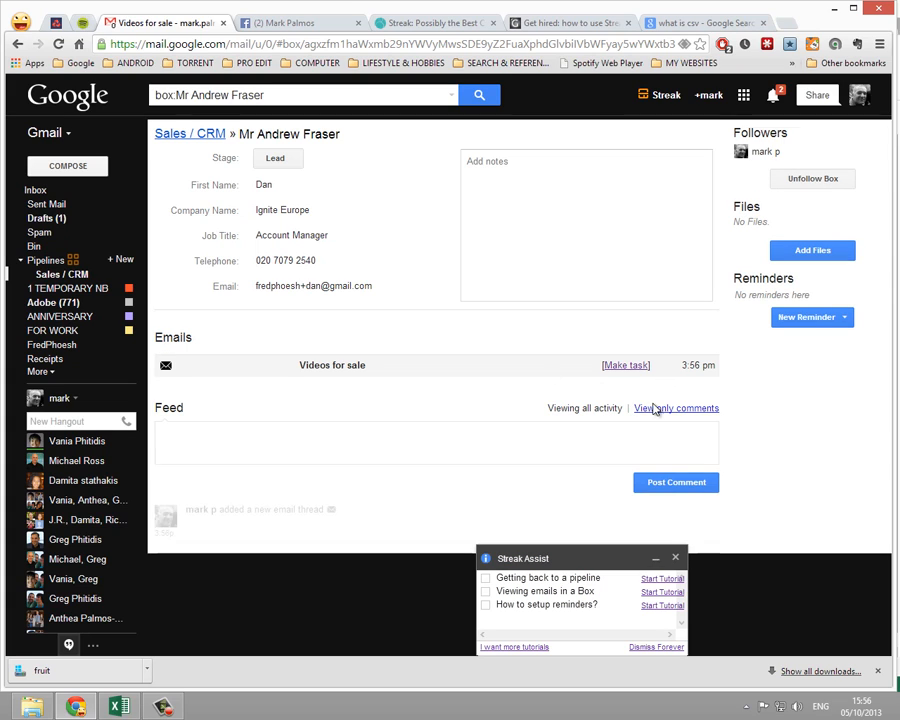
click(557, 432)
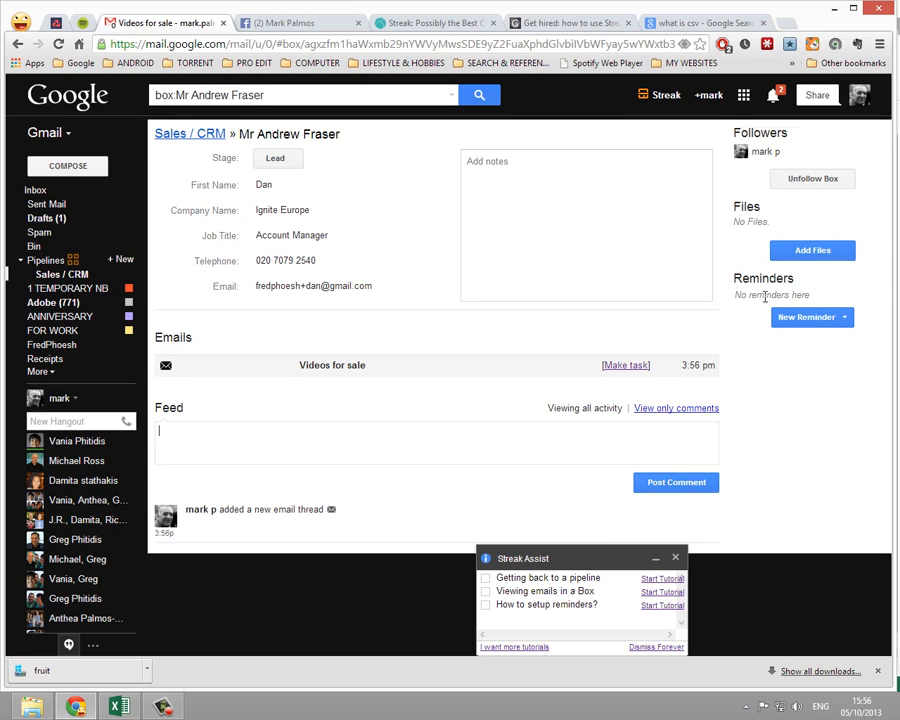
click(54, 276)
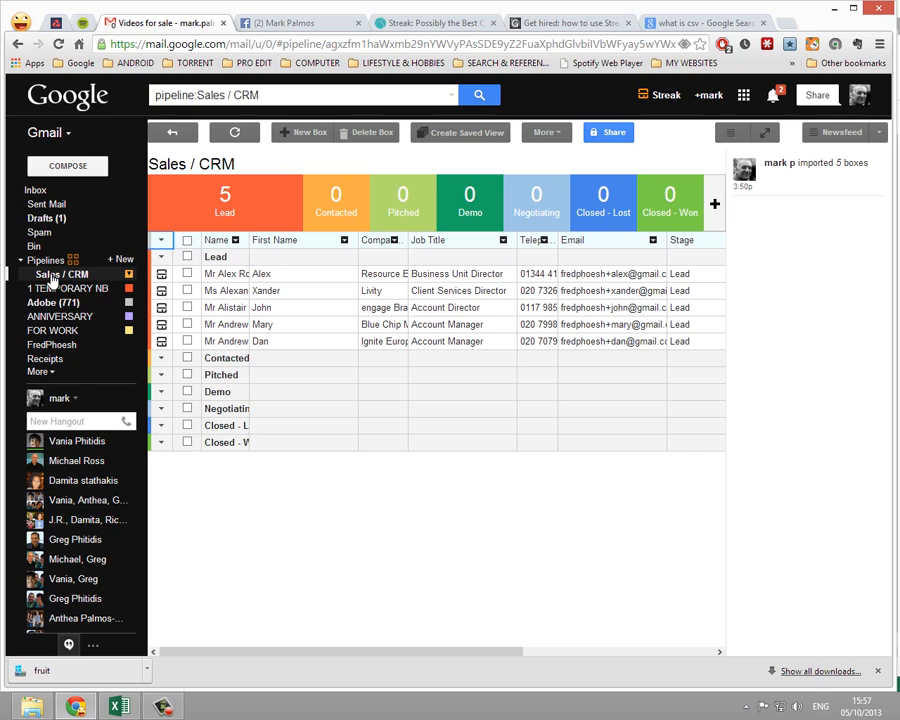
click(164, 706)
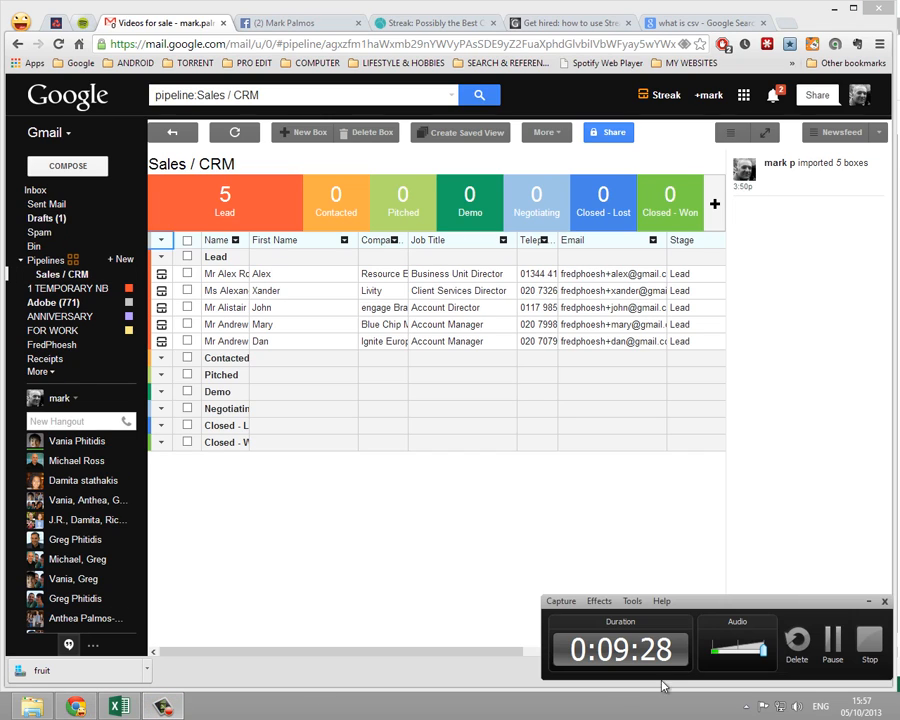